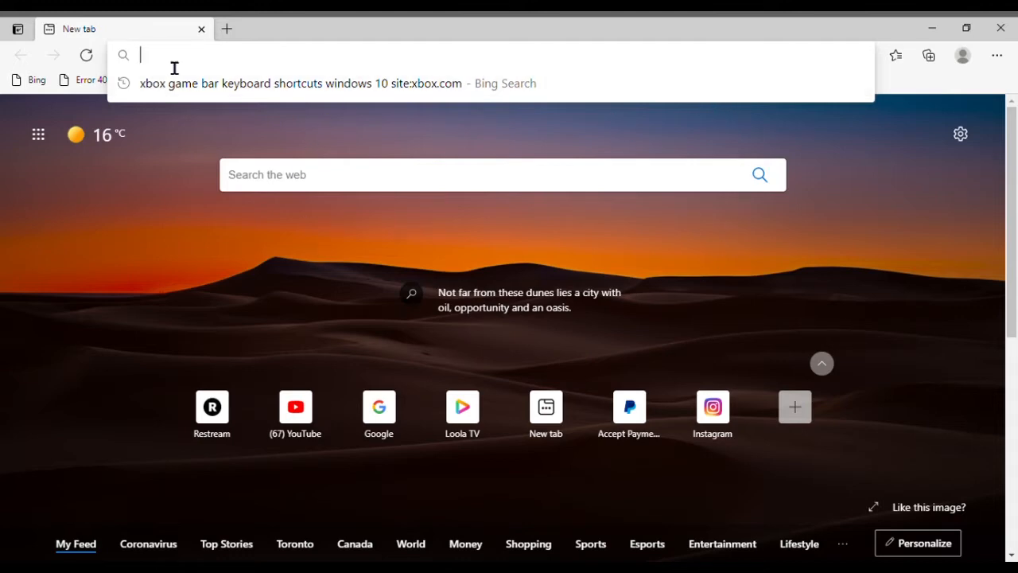
type("www.")
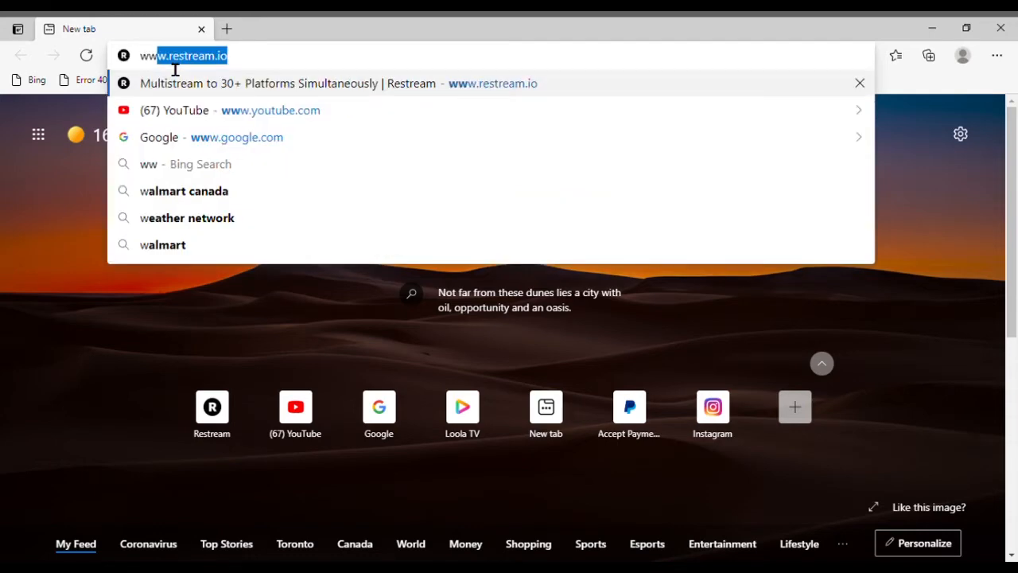
type("res")
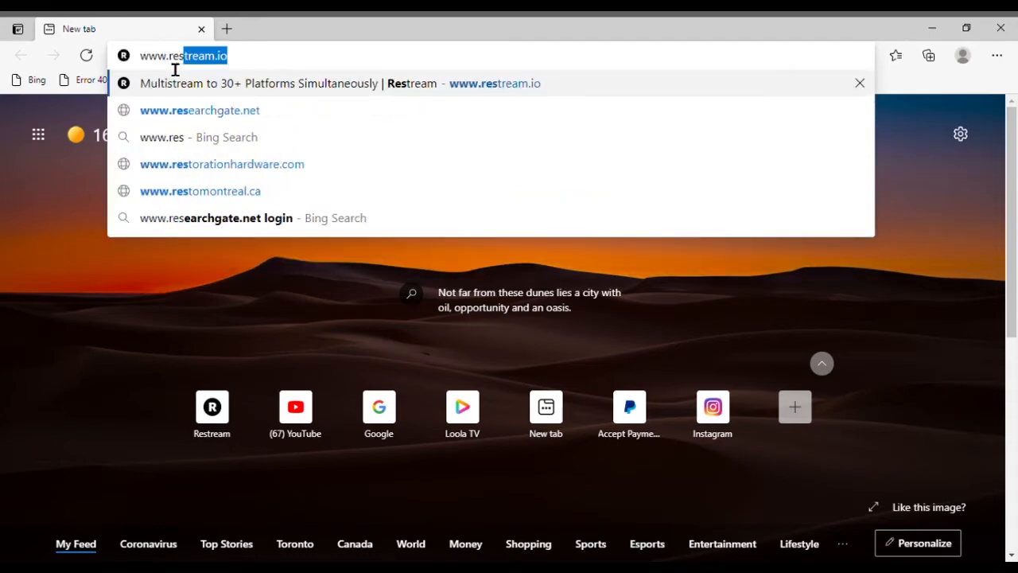
key("Right")
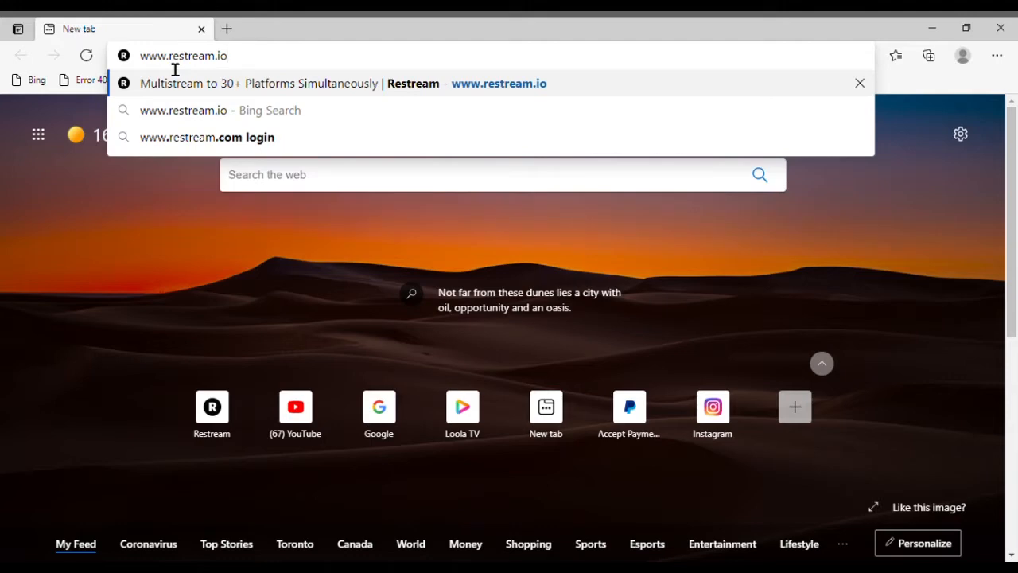
key("Return")
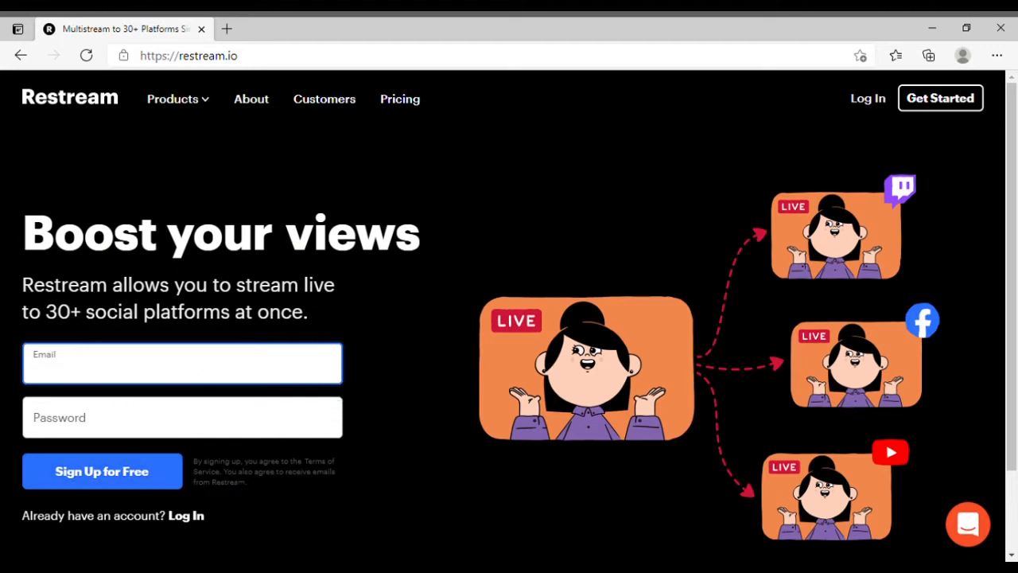
Log in to the existing Restream account with the account e-mail and password.
left_click(191, 517)
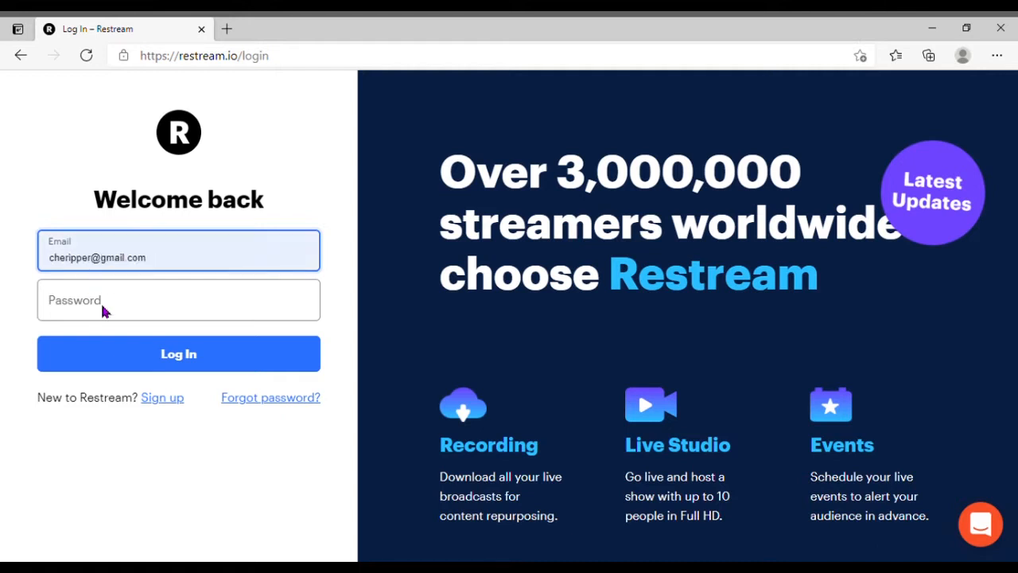
left_click(115, 295)
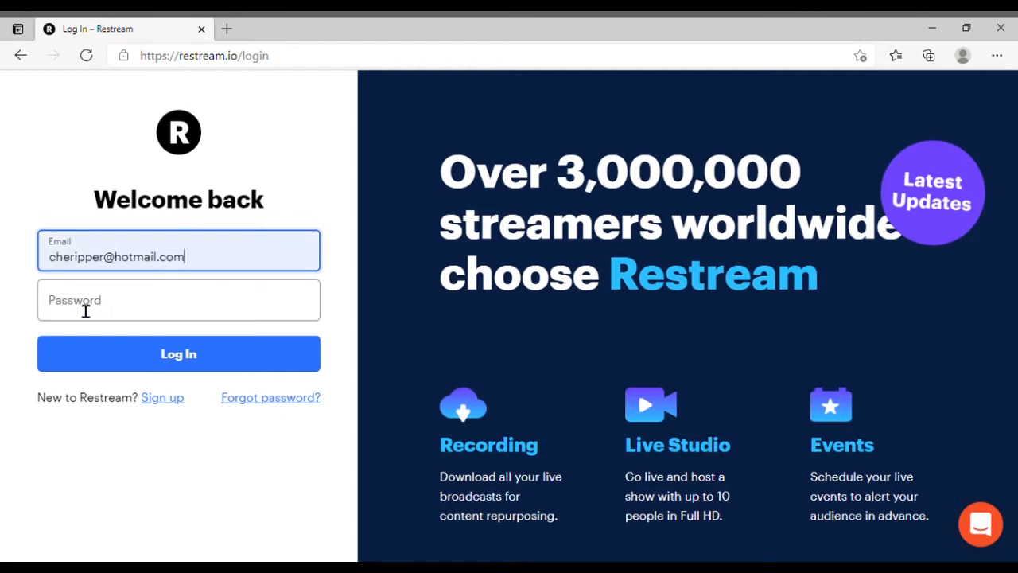
left_click(86, 311)
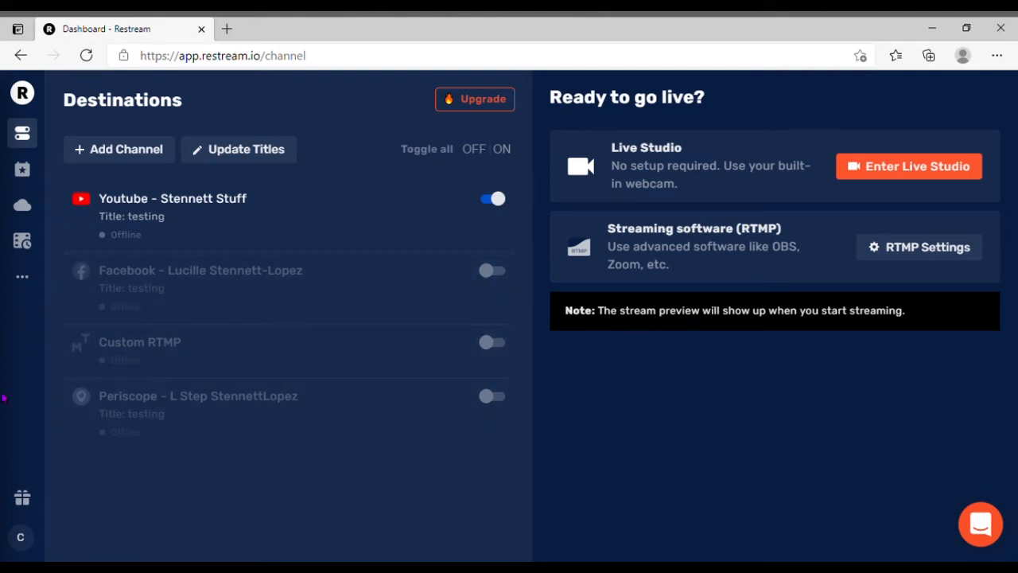
Look through the platforms available for adding a channel, and return to the dashboard.
left_click(119, 151)
scroll(880, 344, "down", 6)
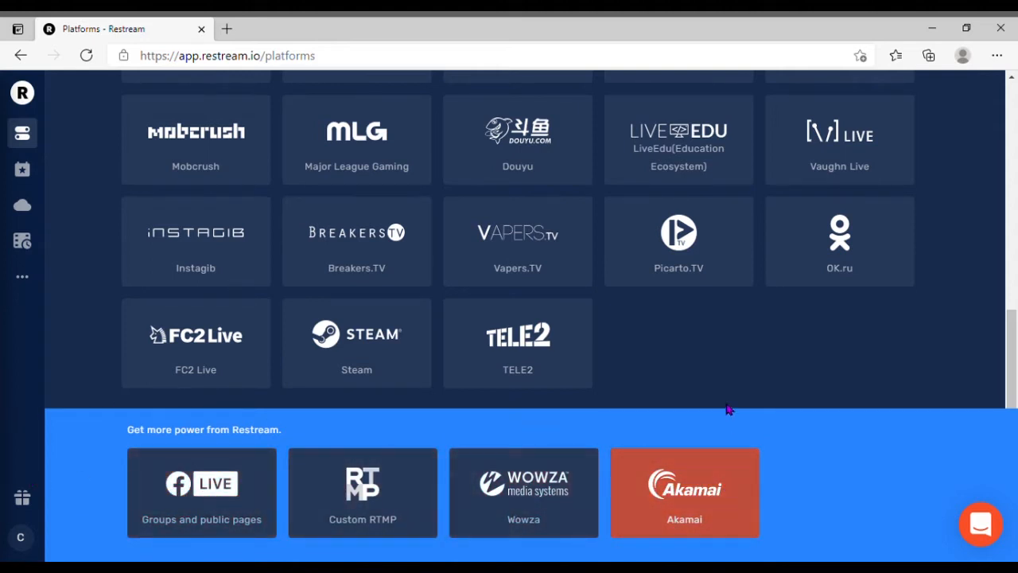
scroll(729, 412, "up", 10)
mouse_move(46, 419)
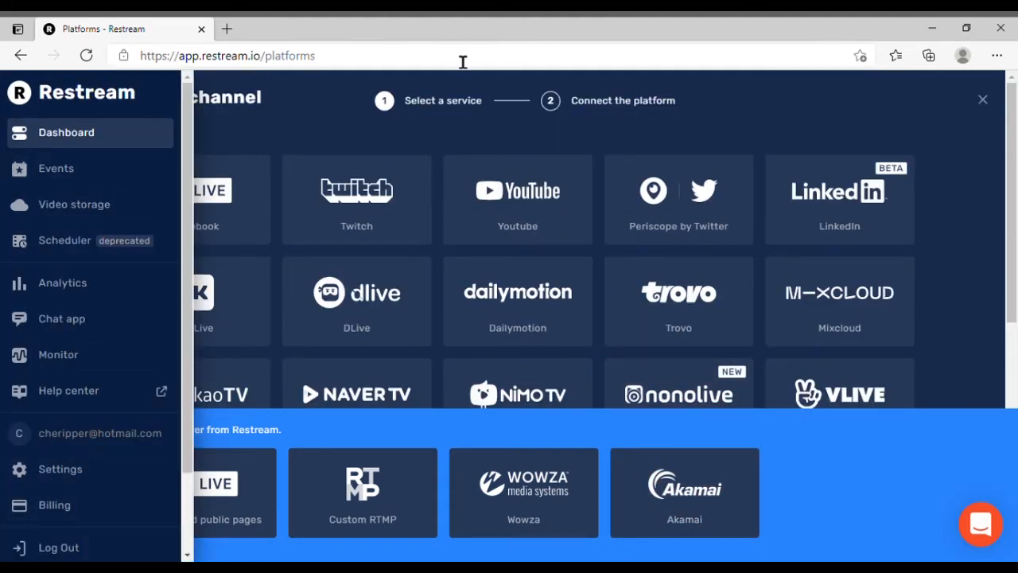
left_click(75, 142)
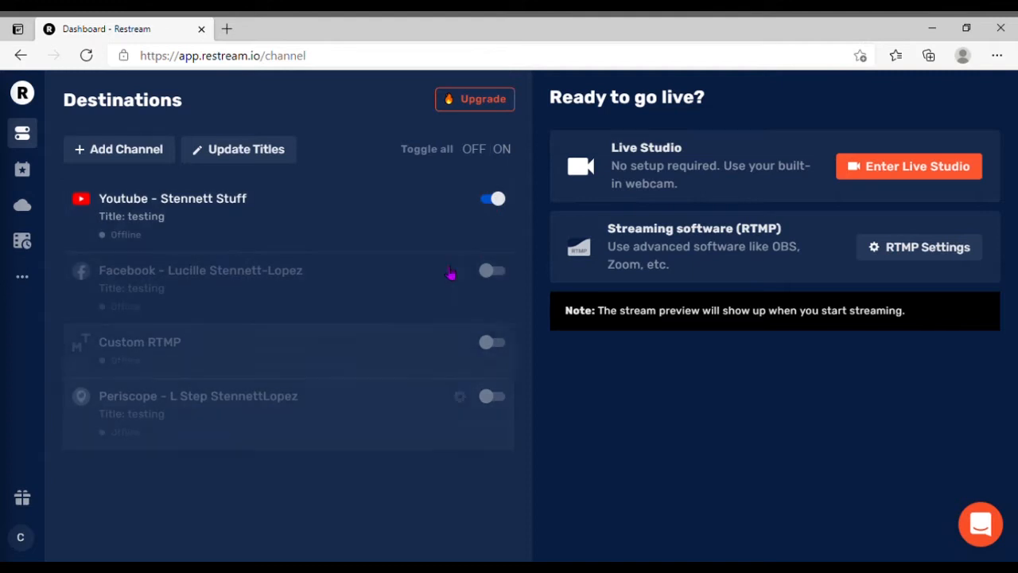
Turn on the Facebook, Custom RTMP and Periscope destinations and enter the Live Studio.
left_click(493, 270)
left_click(493, 342)
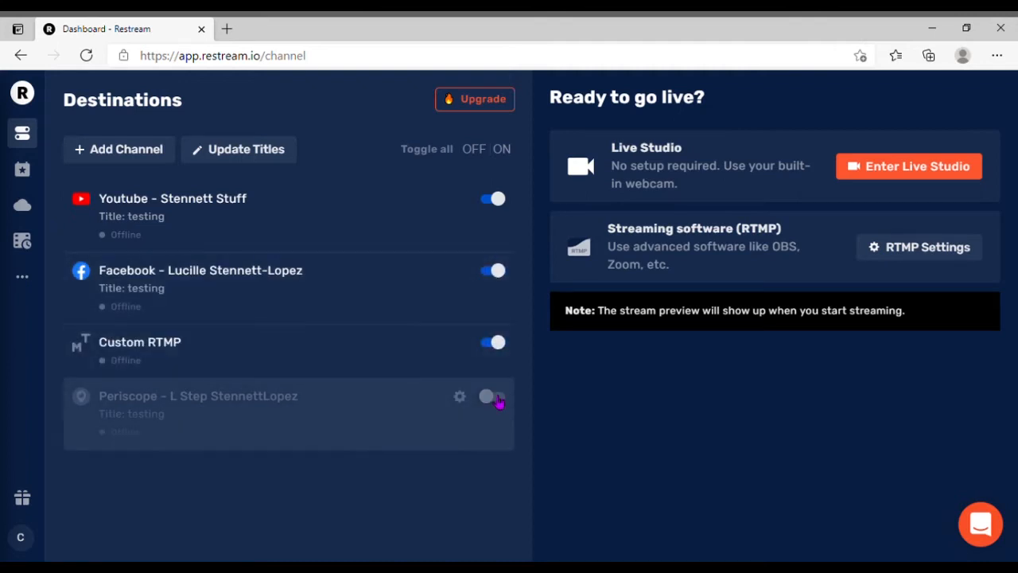
left_click(495, 396)
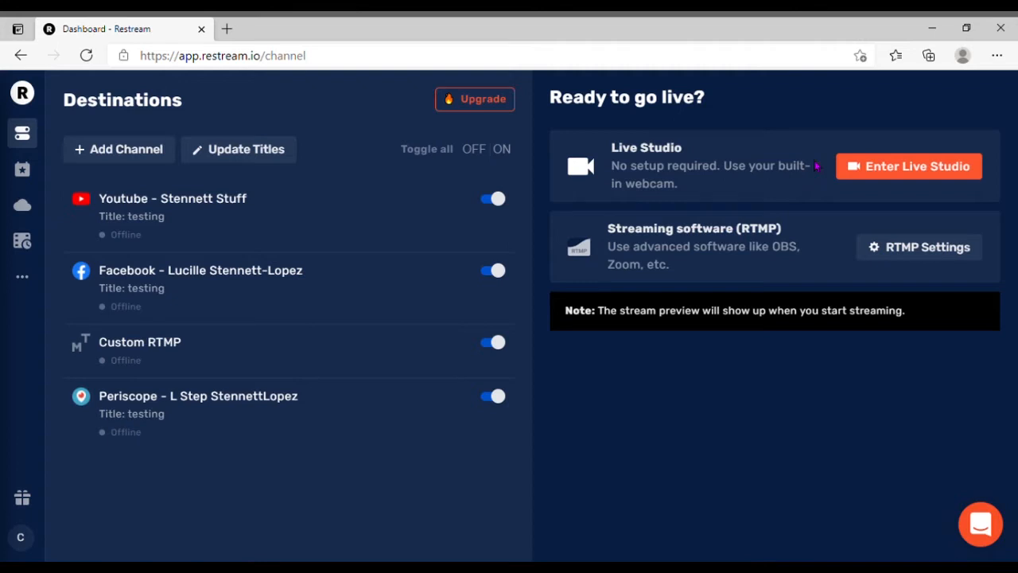
left_click(853, 172)
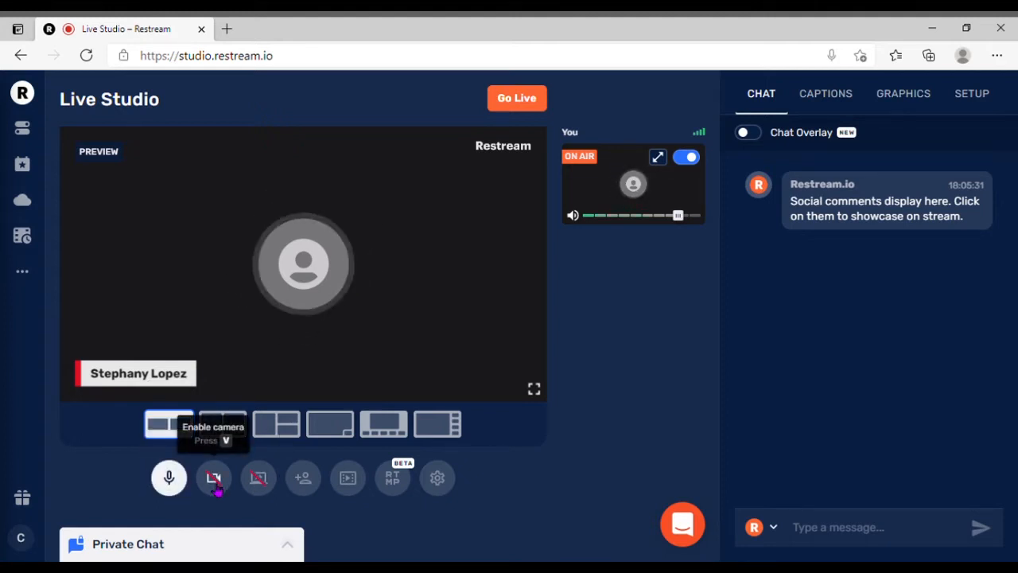
View the guest invitation link and the RTMP option for connecting third-party tools, closing each one.
left_click(304, 481)
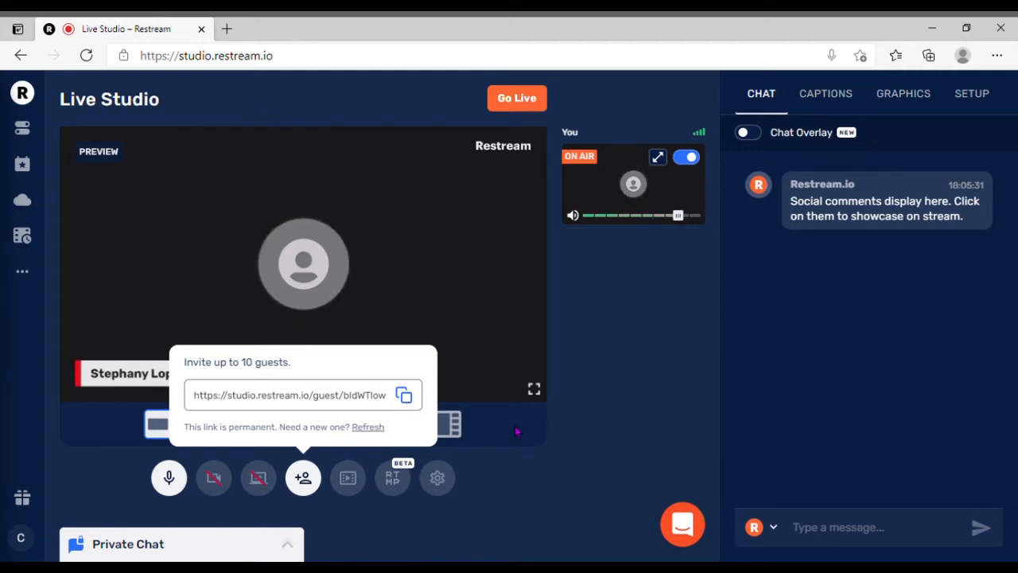
left_click(578, 448)
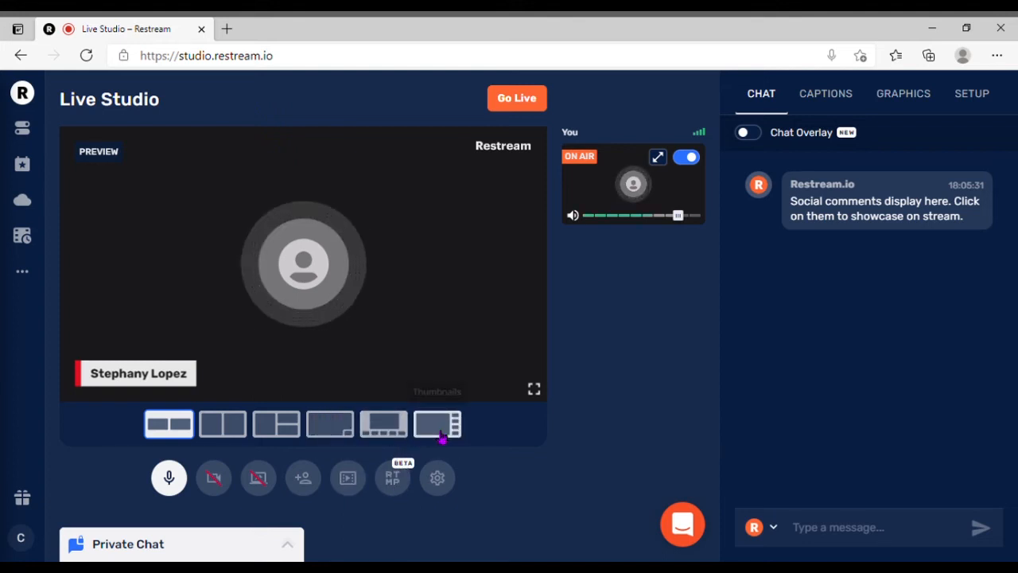
left_click(403, 482)
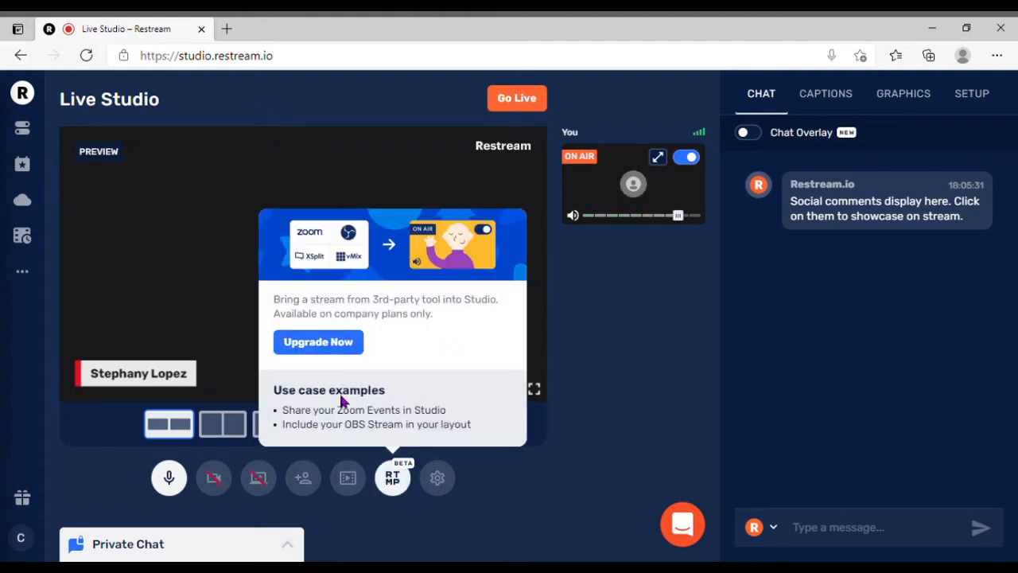
left_click(618, 370)
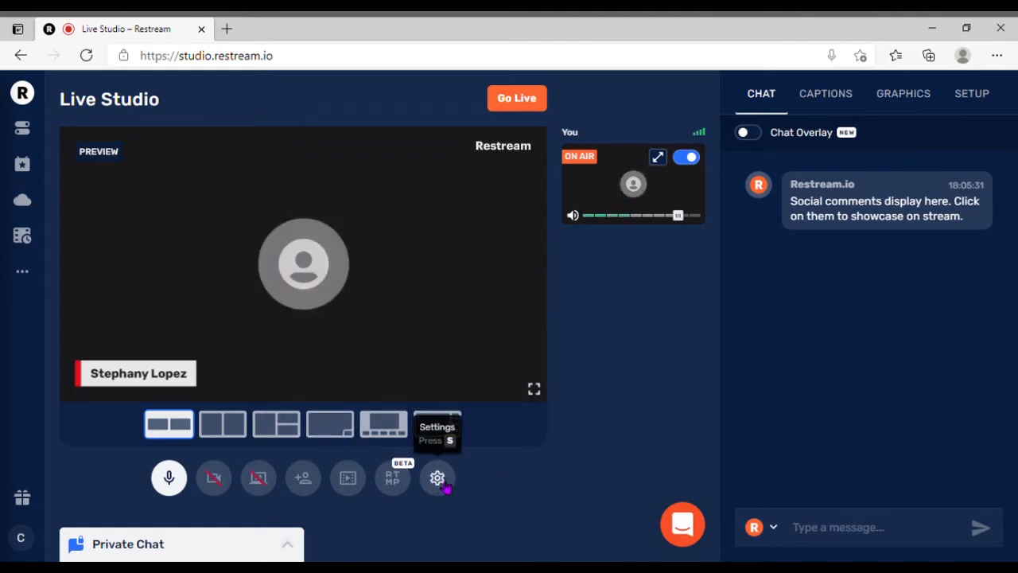
Review the studio's video, audio and advanced settings, and close them without changes.
left_click(438, 480)
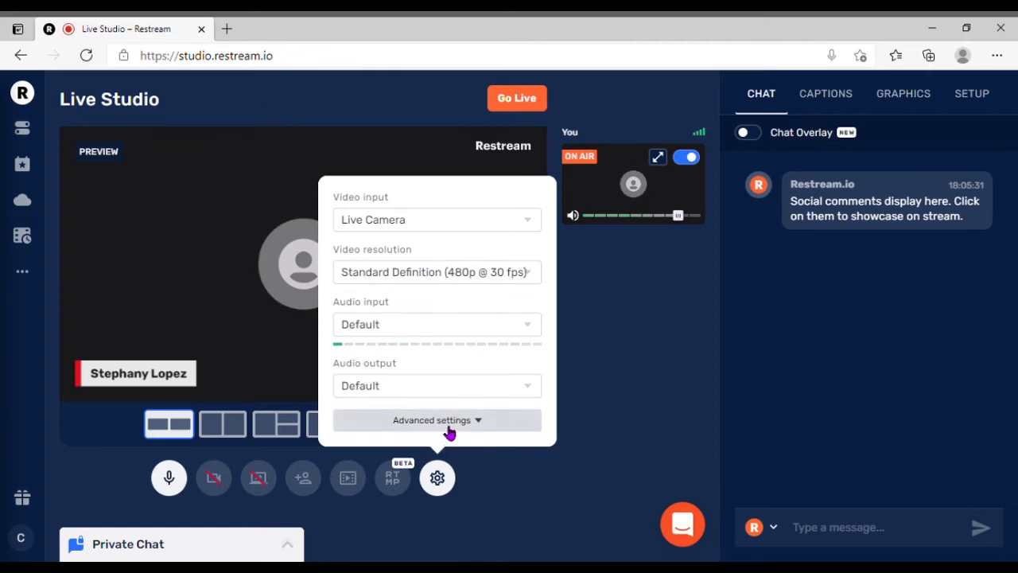
left_click(477, 427)
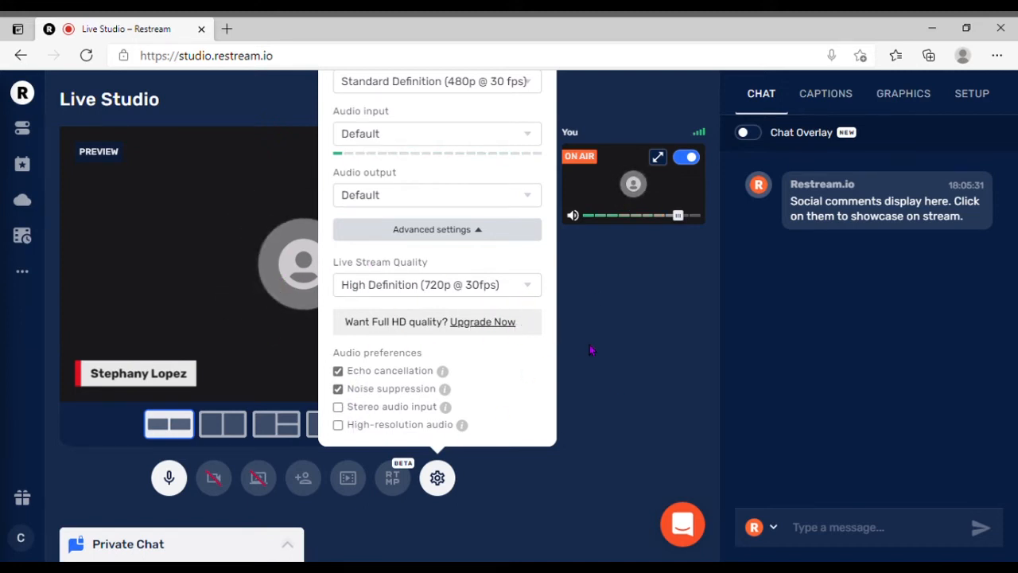
left_click(605, 395)
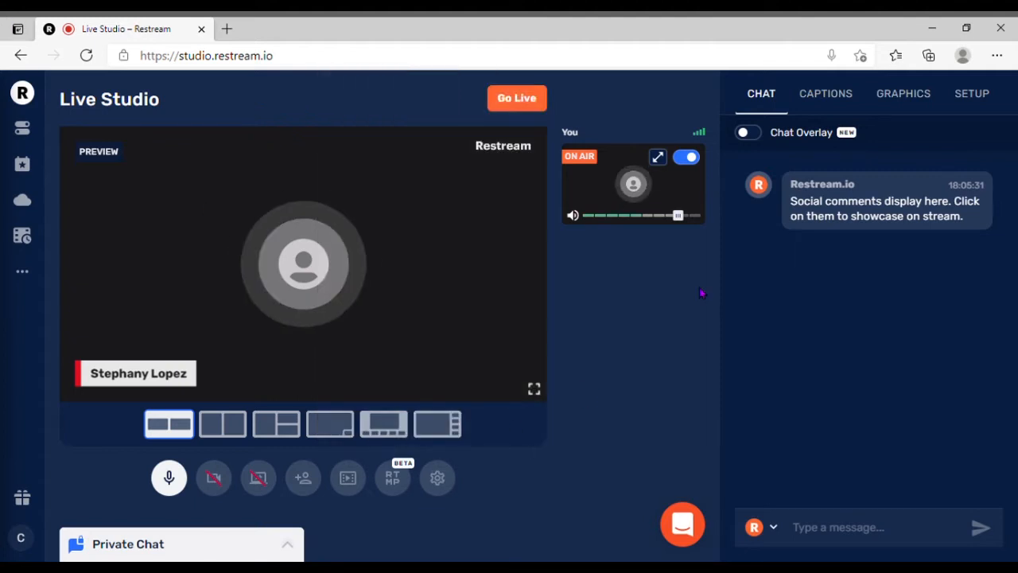
Take your own feed off air and enable the camera.
left_click(685, 157)
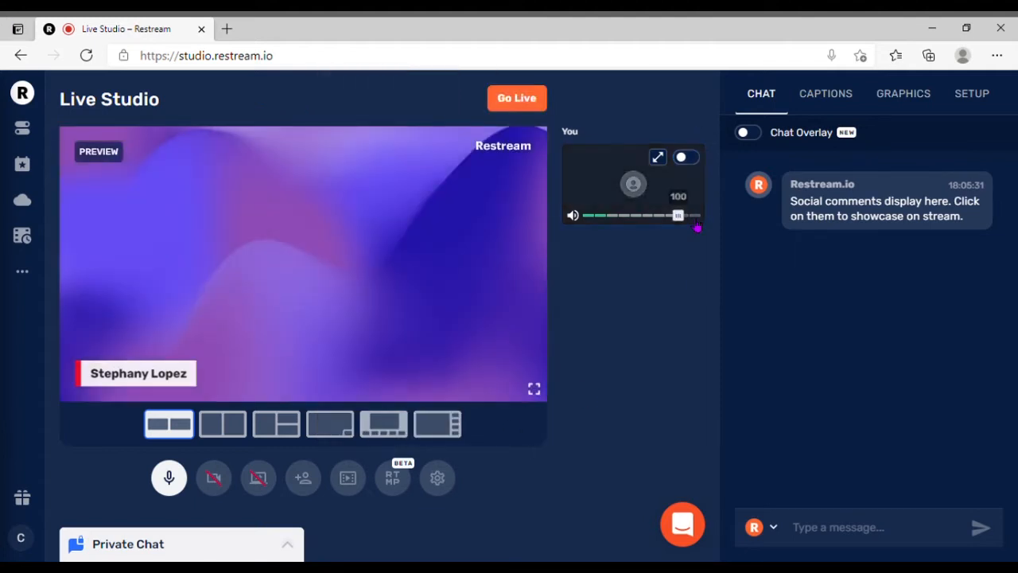
left_click(213, 478)
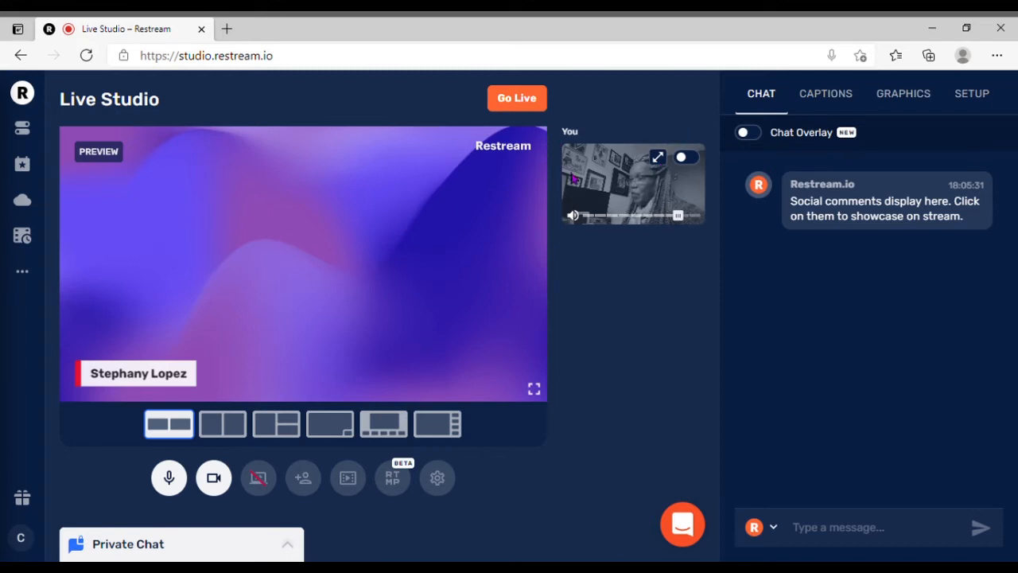
mouse_move(782, 231)
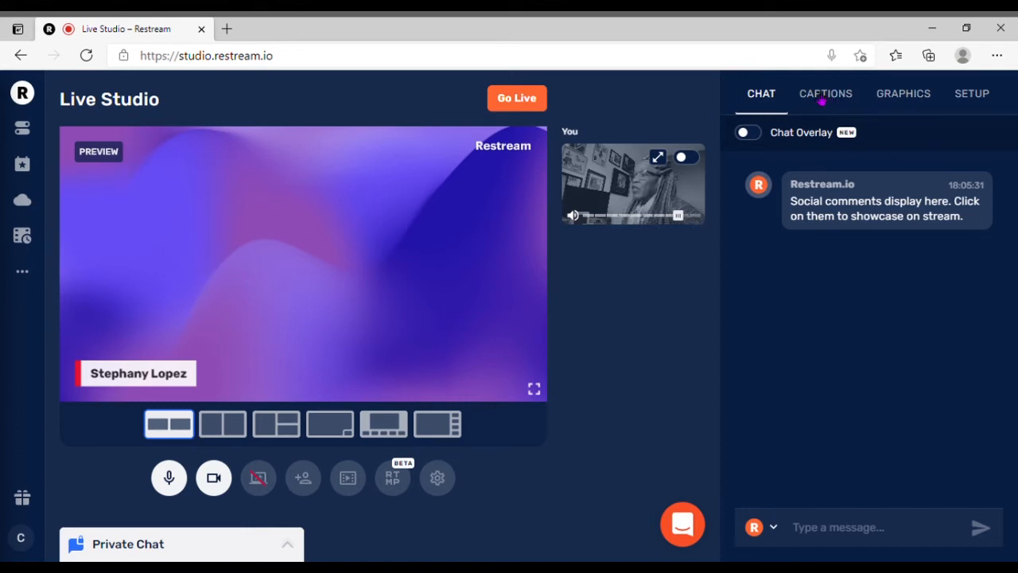
Open the captions list and put the camera feed back on air.
left_click(823, 96)
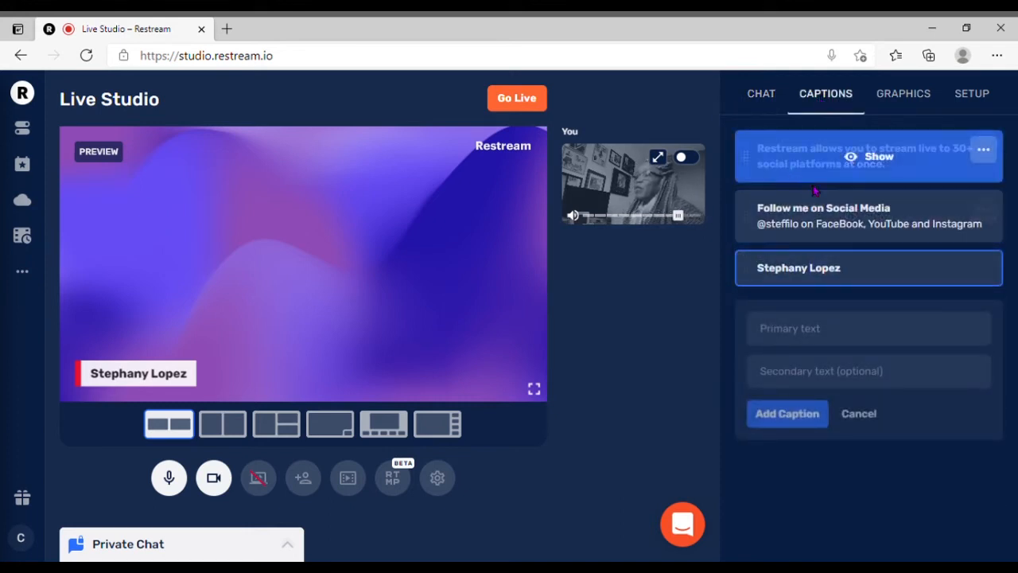
mouse_move(764, 266)
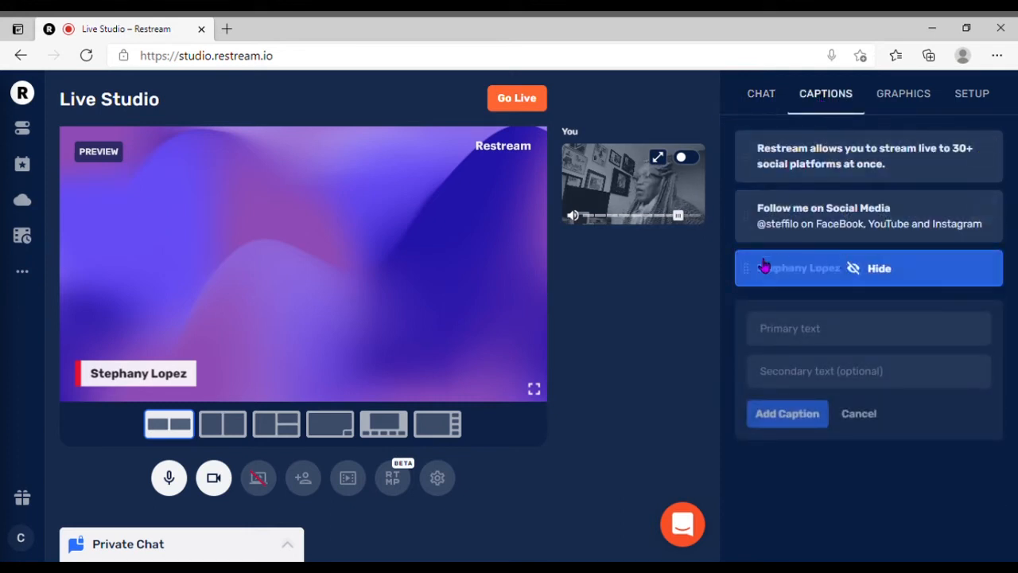
left_click(690, 159)
mouse_move(828, 265)
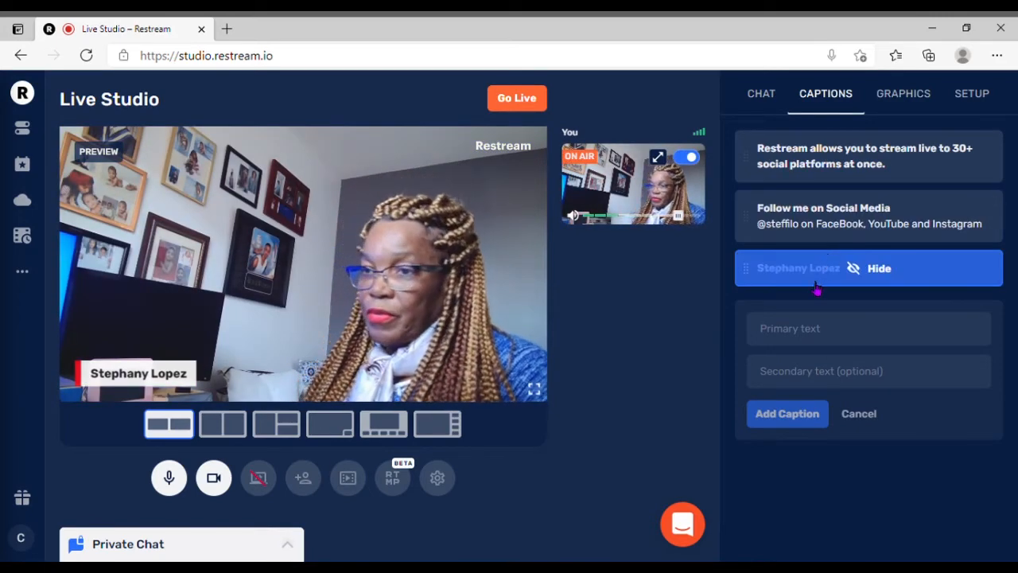
Show the "Follow me on Social Media" caption, switch to the host's name caption, and toggle that one off and on again.
left_click(829, 225)
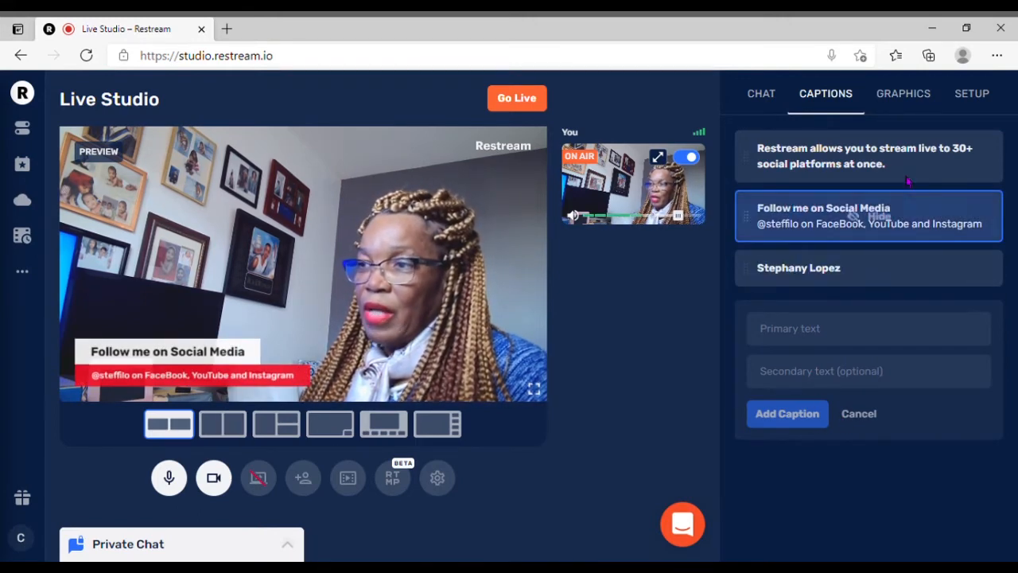
left_click(811, 273)
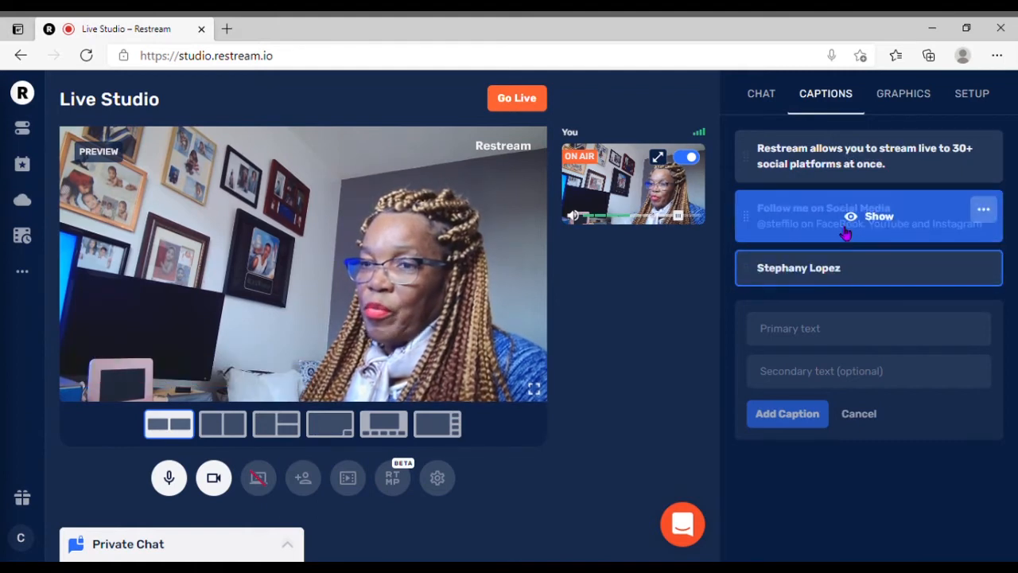
left_click(822, 273)
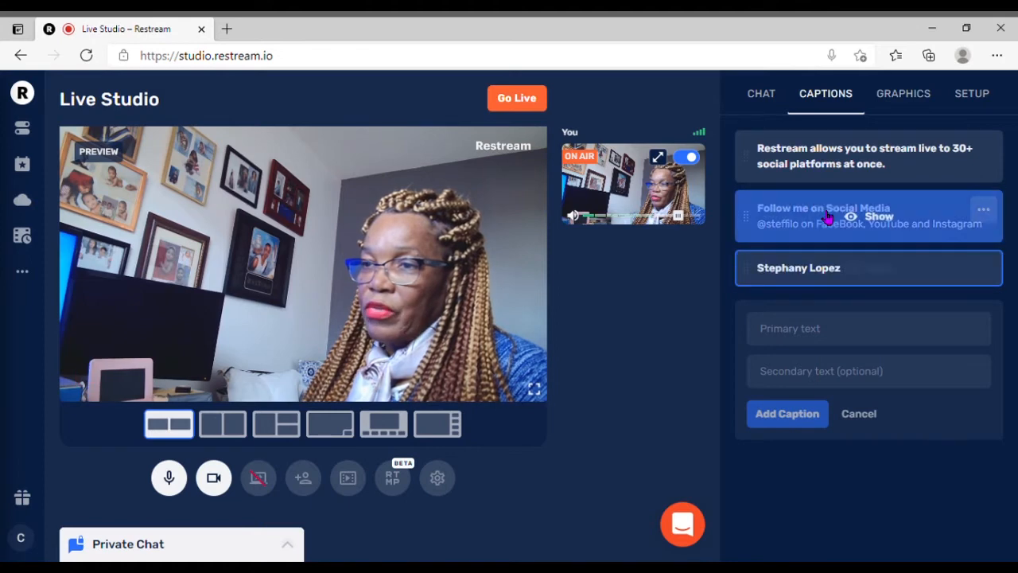
left_click(827, 271)
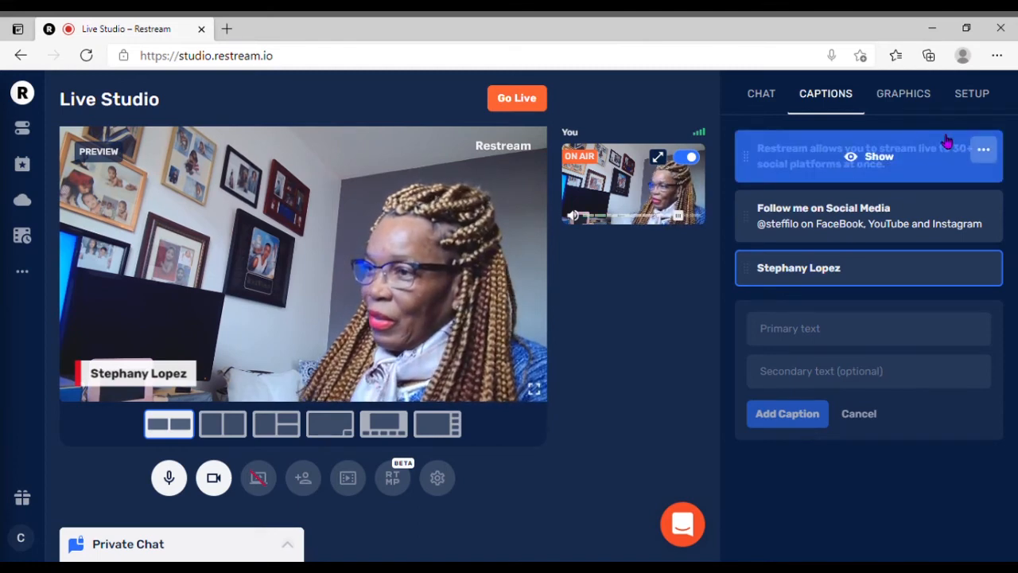
Preview the Rounded, News and Default brand themes for the stream graphics, and set the theme to Rounded.
left_click(904, 94)
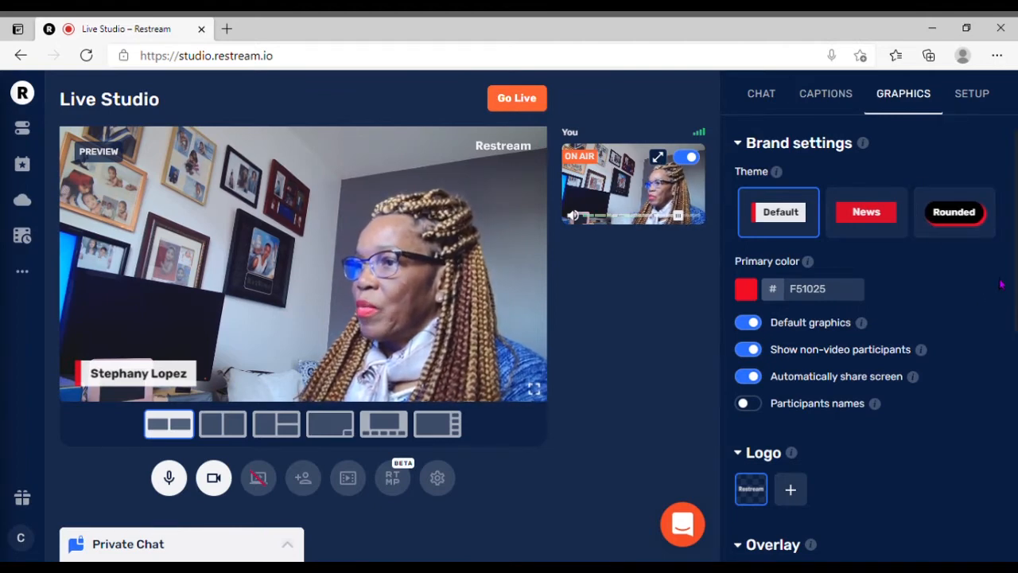
left_click(959, 220)
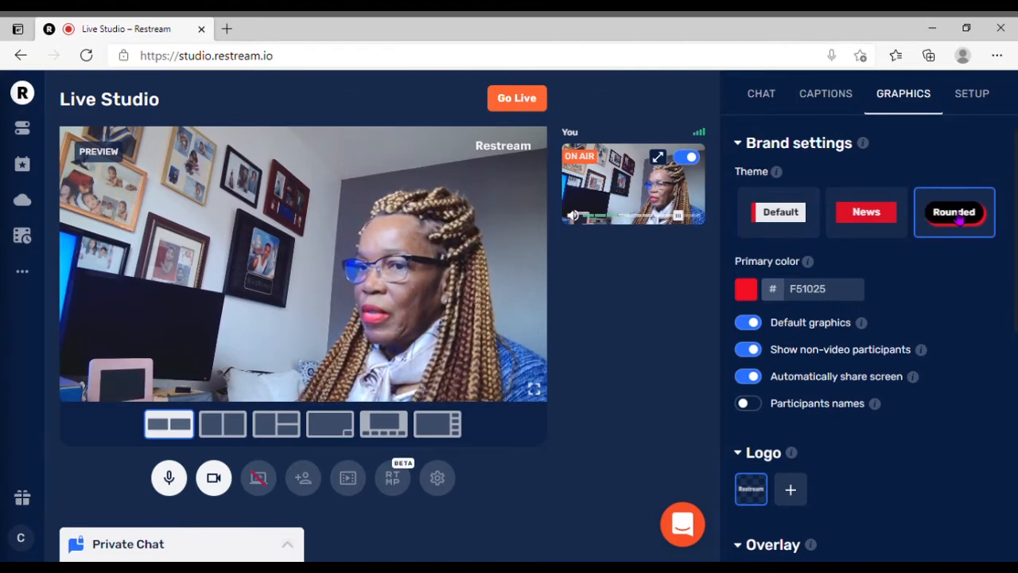
left_click(871, 222)
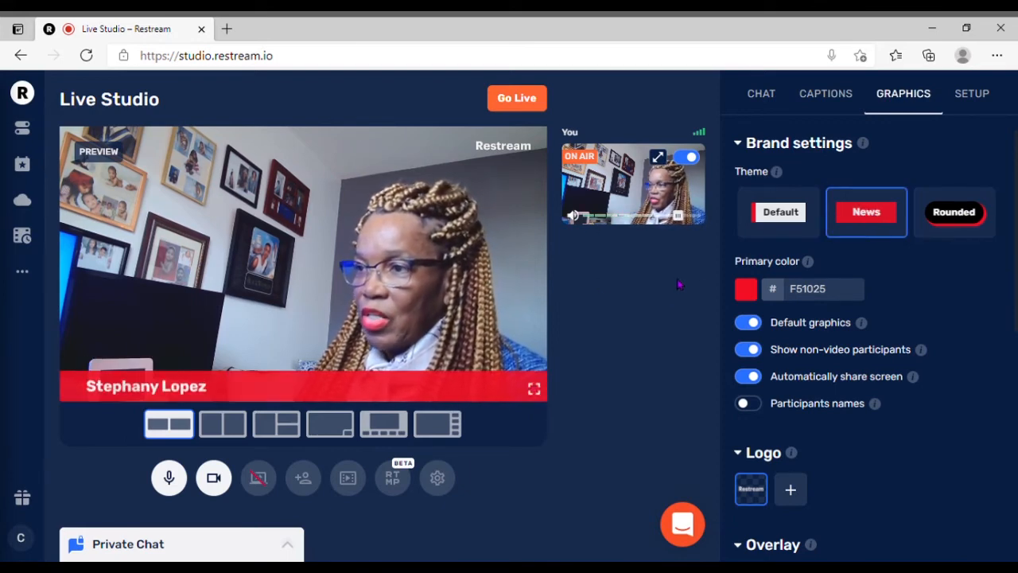
left_click(781, 214)
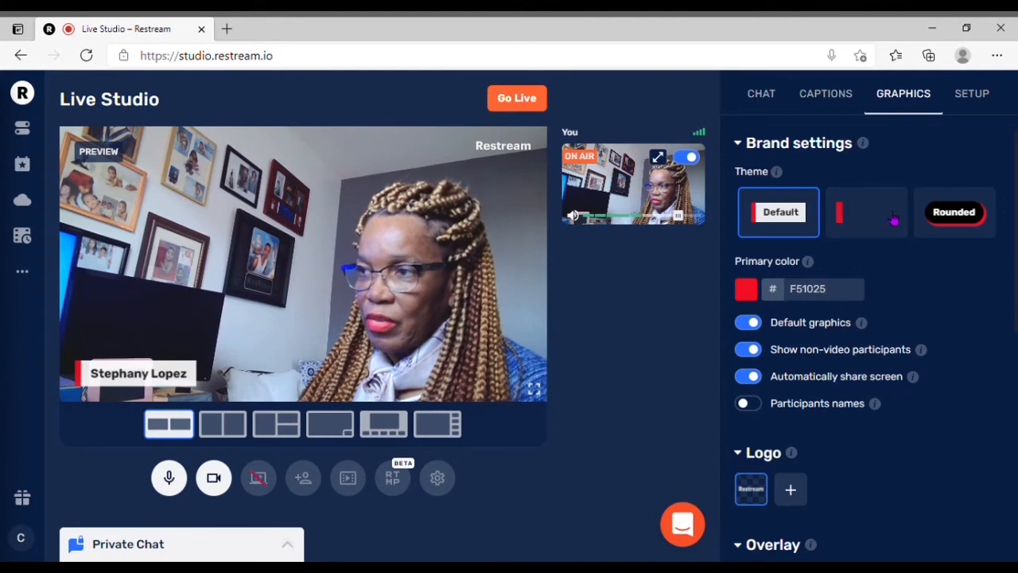
left_click(961, 223)
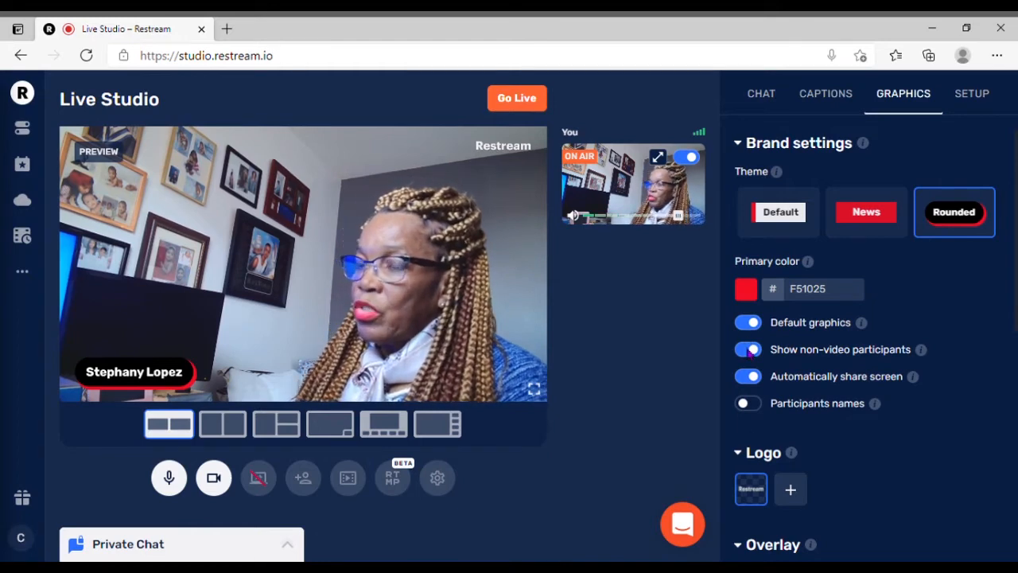
Turn on participants names, fill in the host's name, and turn off automatic screen sharing in the brand settings.
left_click(762, 404)
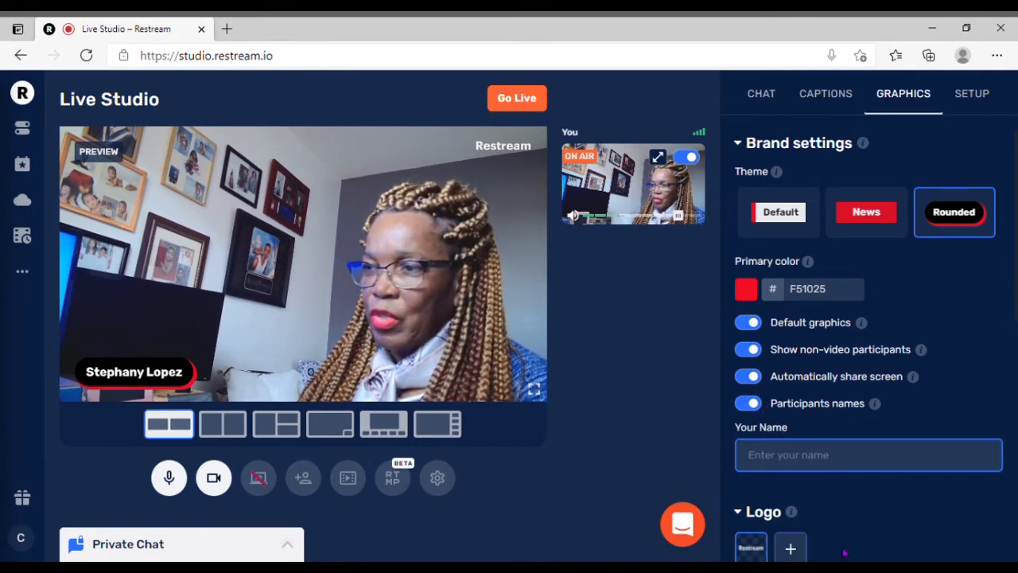
left_click(774, 494)
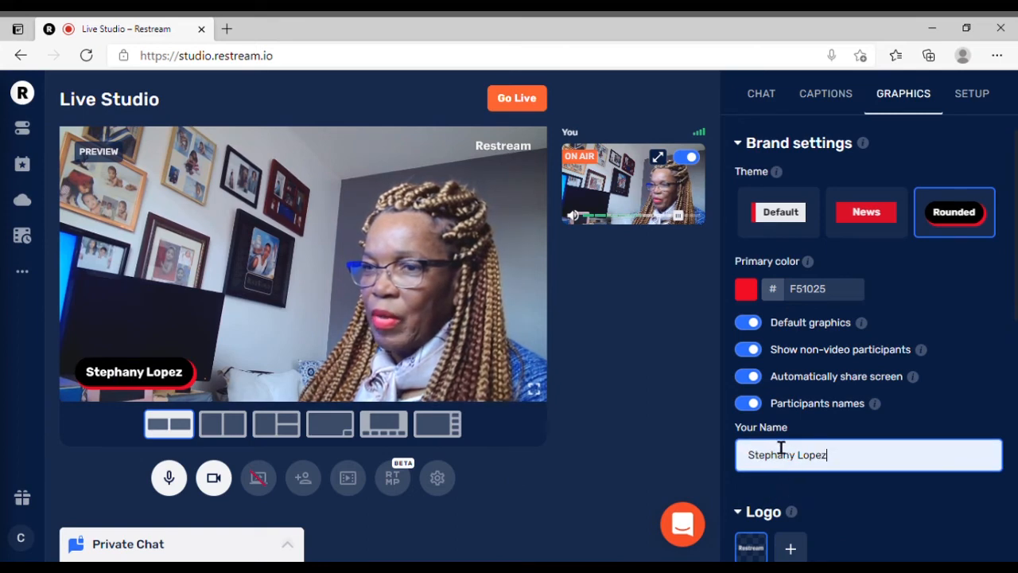
left_click(986, 385)
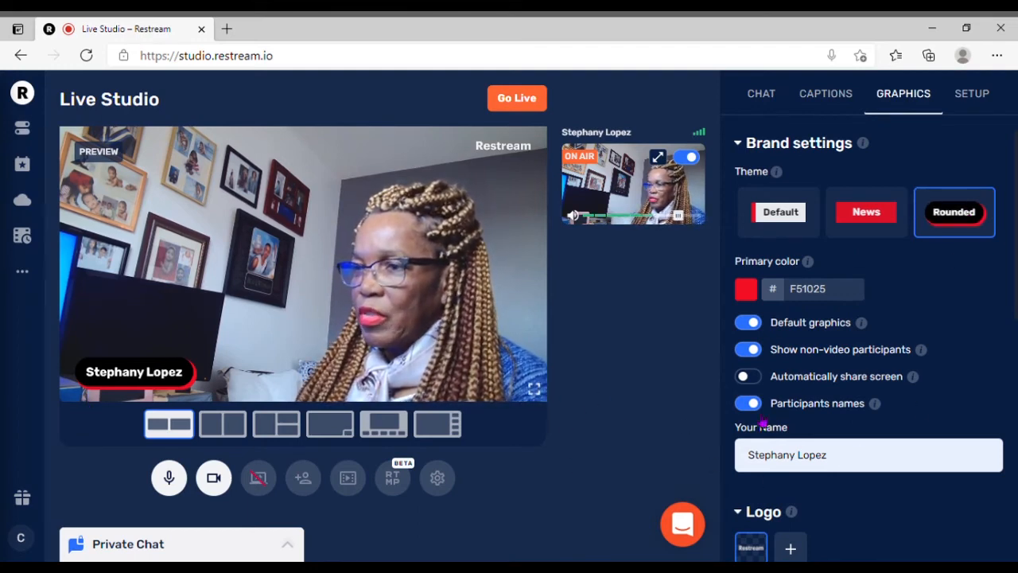
Show and hide the second overlay, and apply the first overlay with the Restream branding to the stream.
scroll(878, 506, "down", 4)
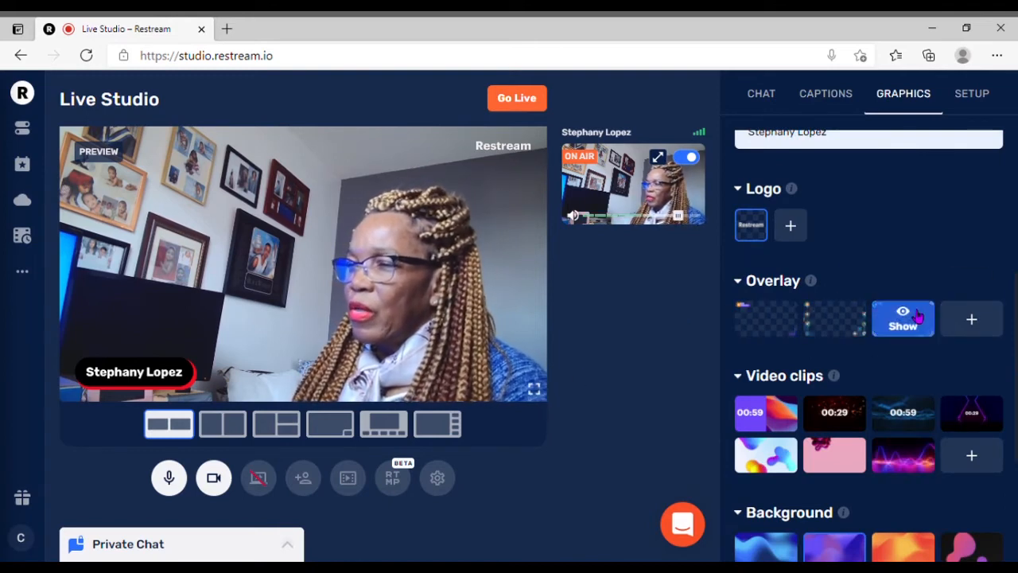
left_click(834, 320)
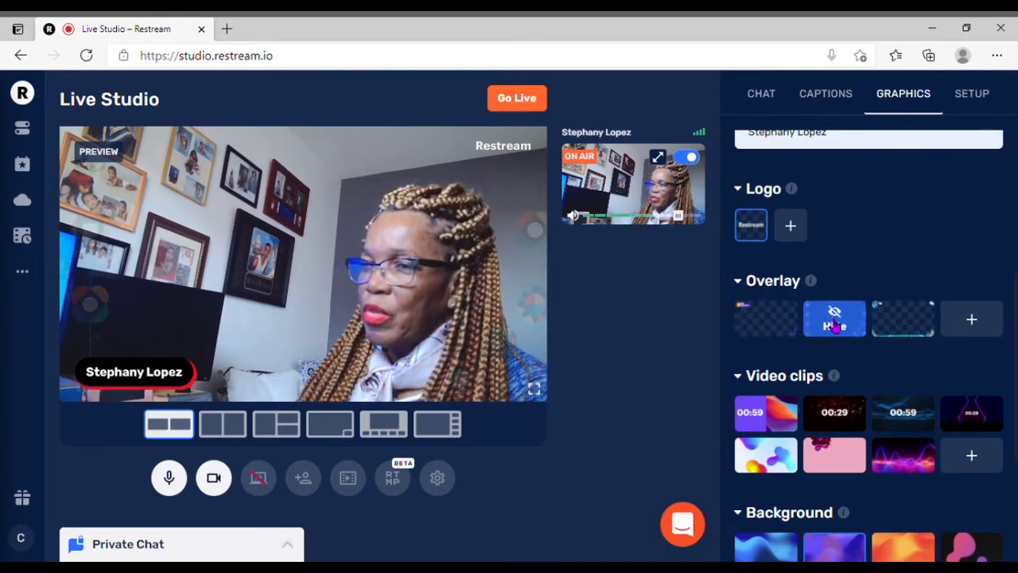
left_click(835, 322)
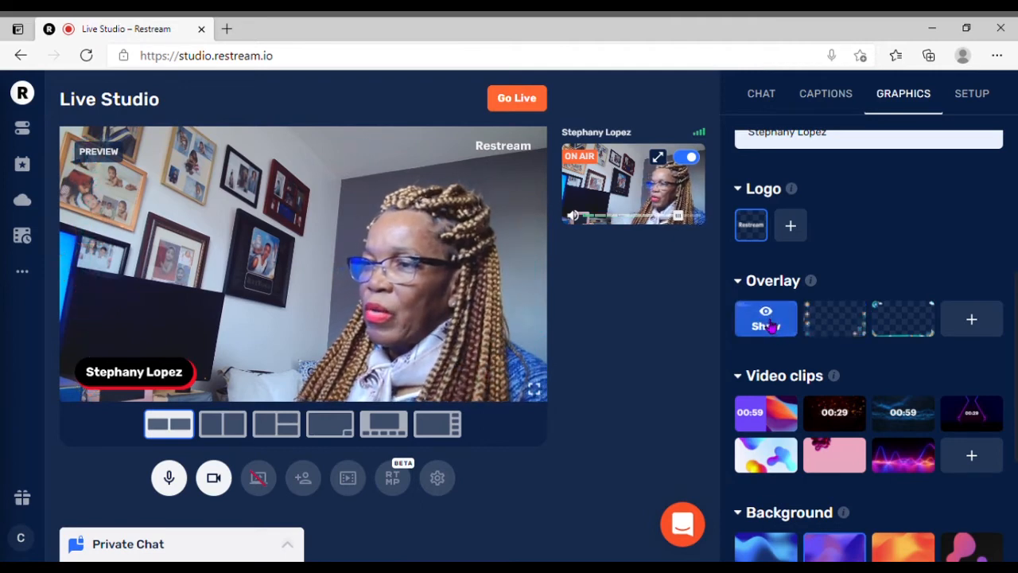
left_click(766, 322)
Take the host's feed off air, preview the purple wave background, and set the background to the blue textured one.
scroll(890, 347, "down", 3)
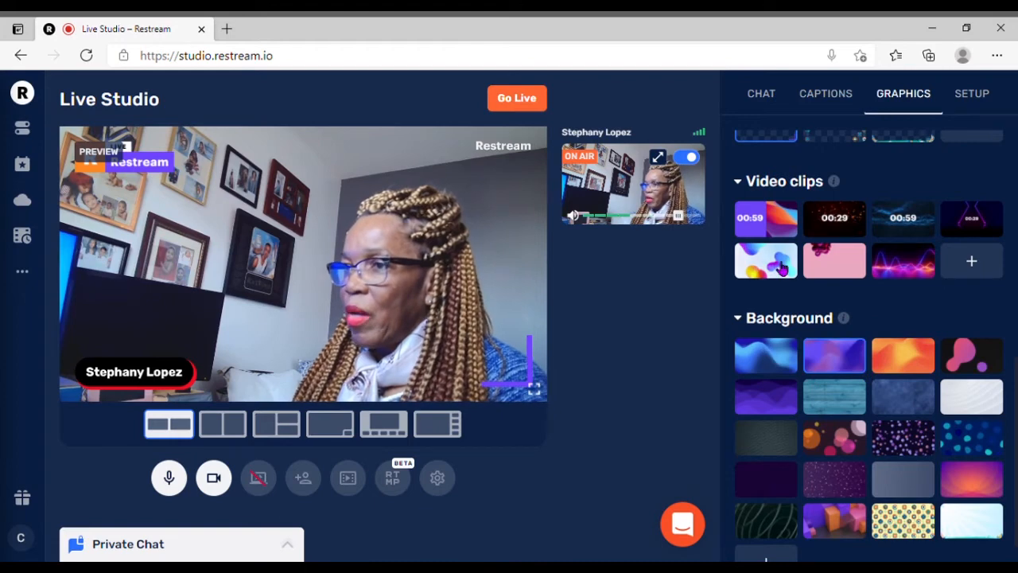
left_click(681, 158)
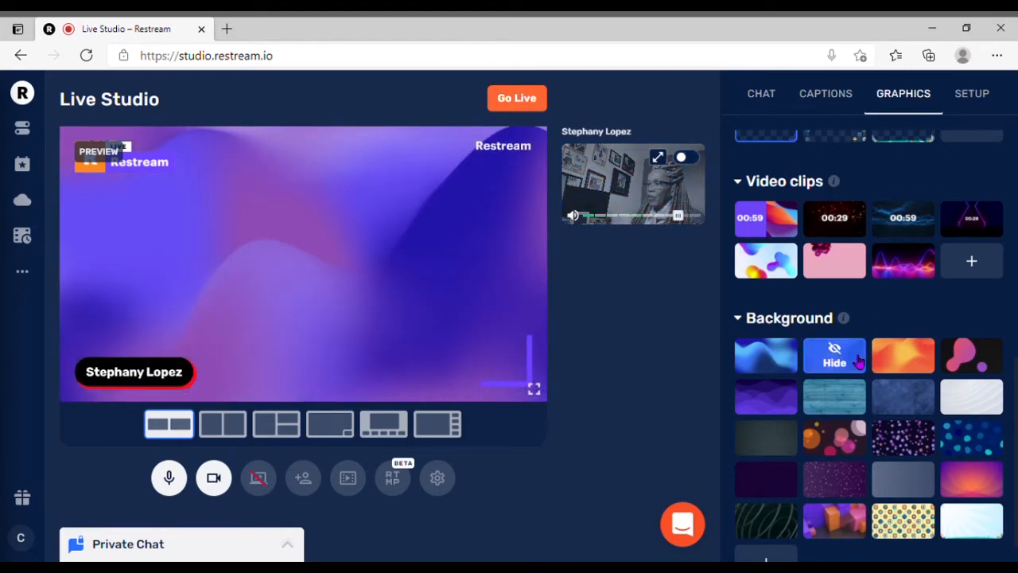
left_click(780, 415)
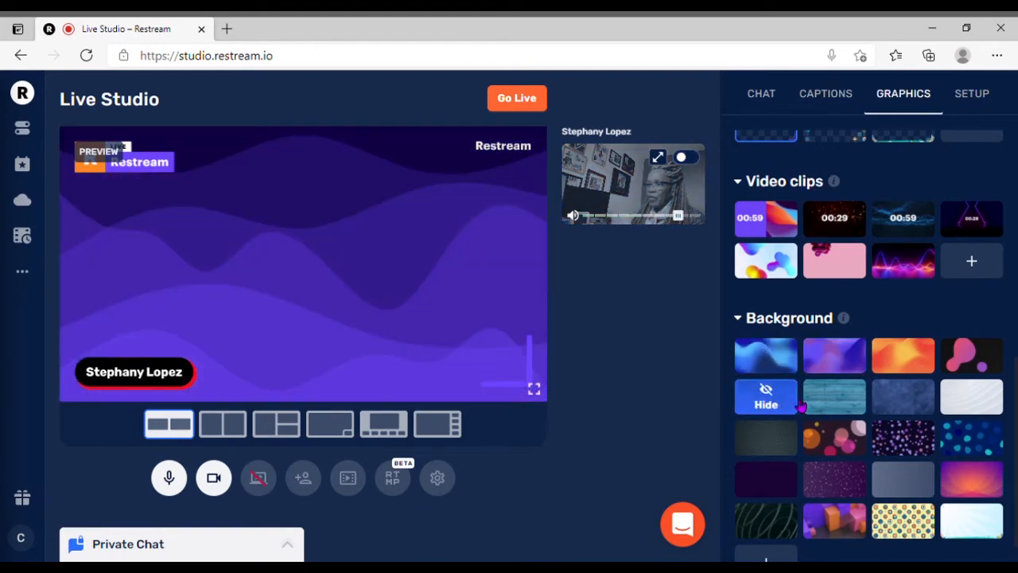
left_click(903, 396)
scroll(959, 433, "down", 1)
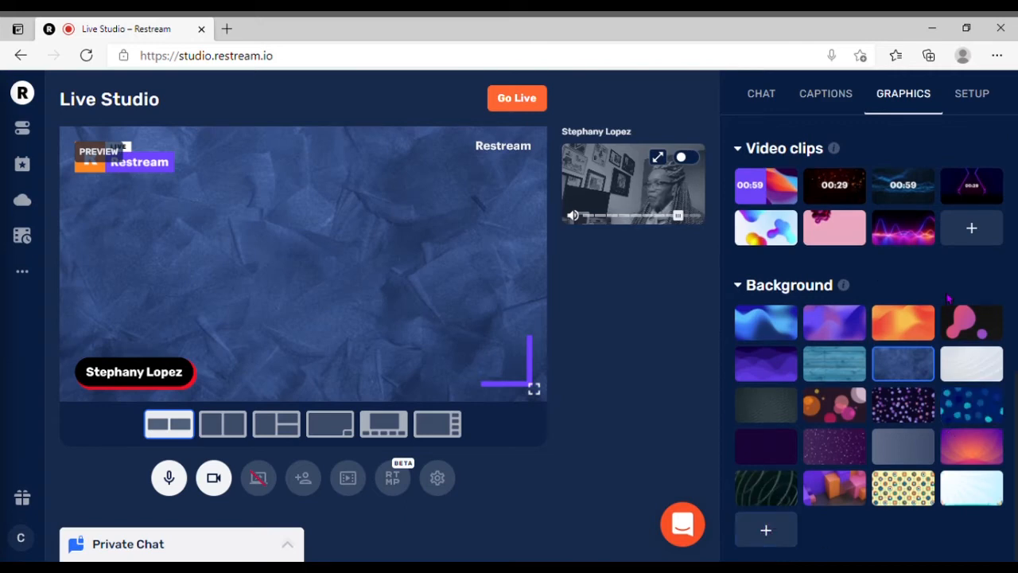
scroll(954, 279, "up", 10)
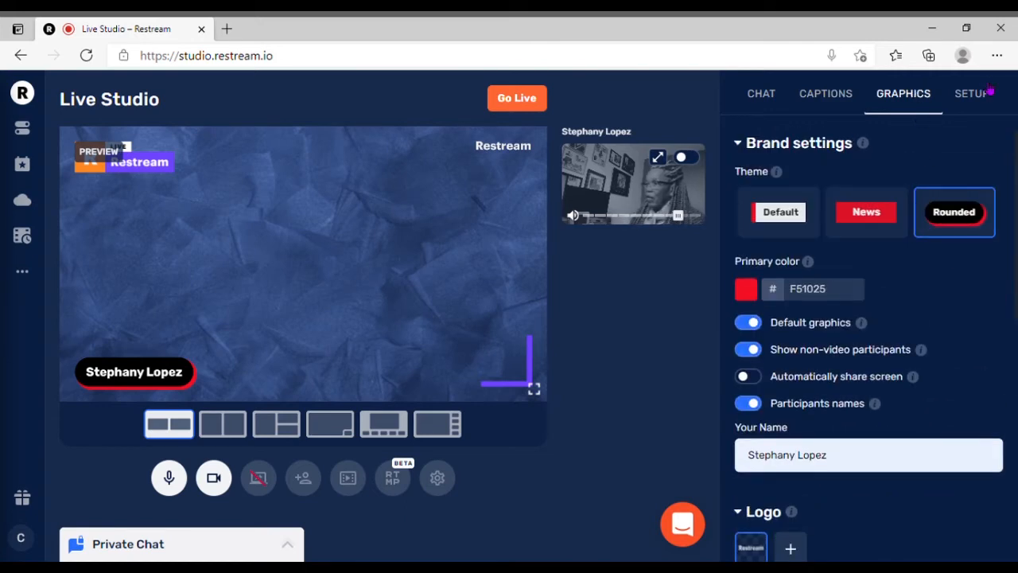
Set the stream title to TESTING and update it on all destinations.
left_click(981, 100)
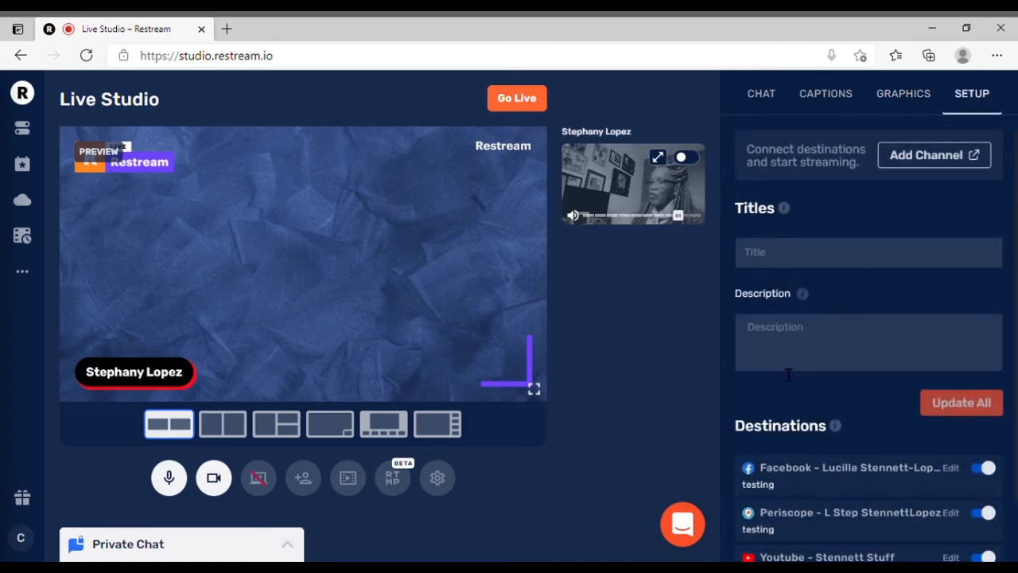
scroll(937, 343, "down", 1)
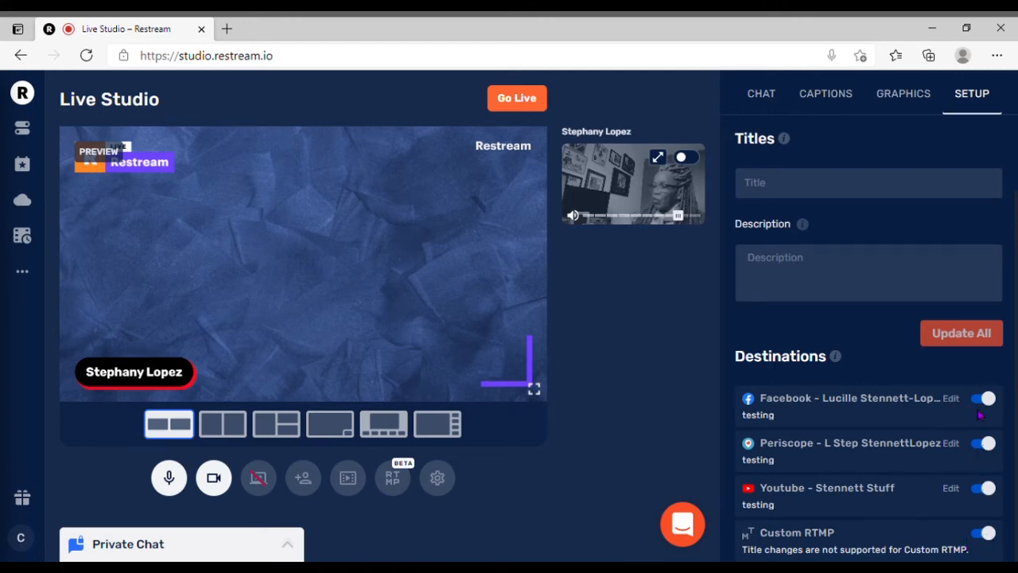
scroll(1009, 291, "up", 1)
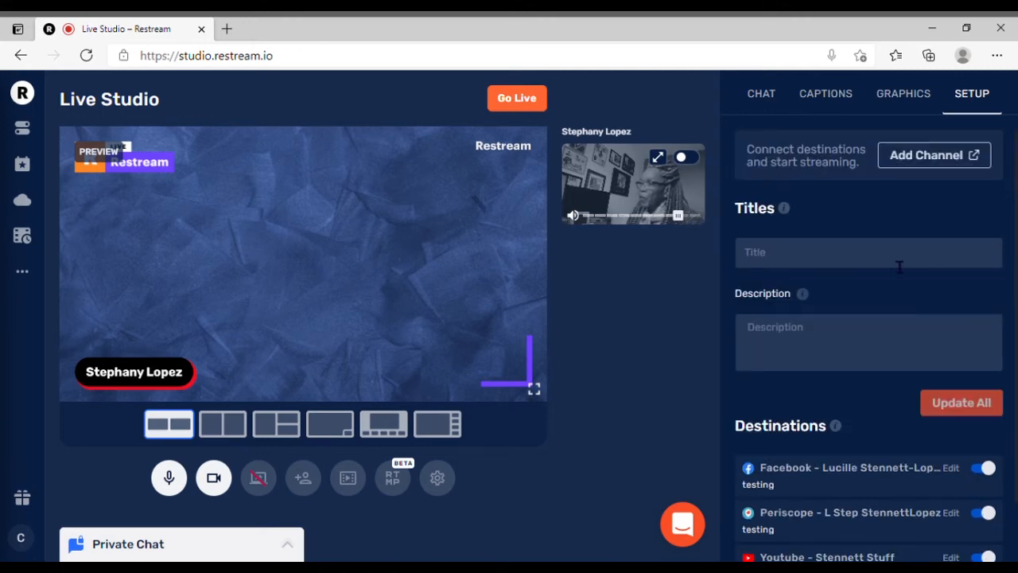
left_click(762, 266)
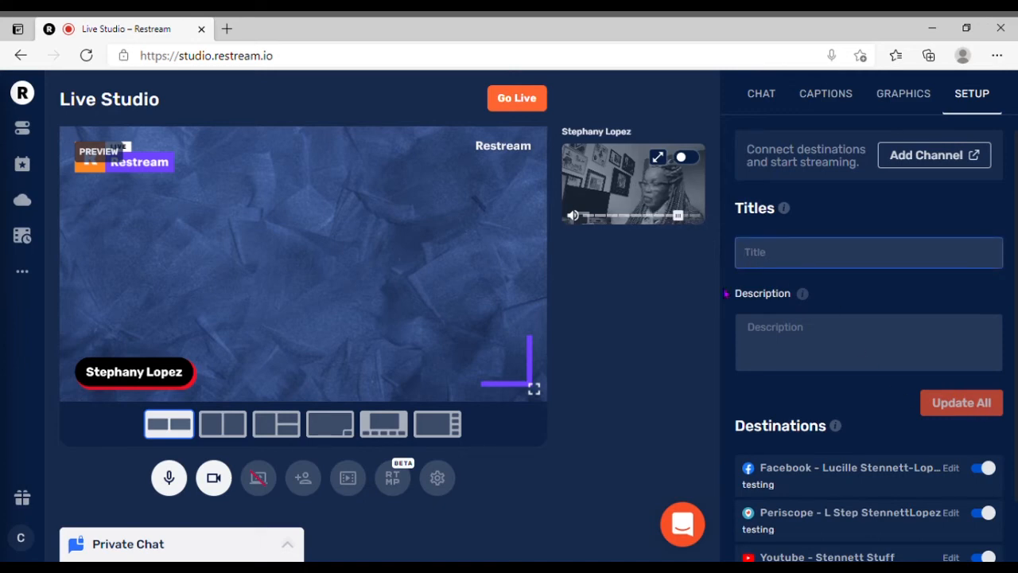
type("TESTING")
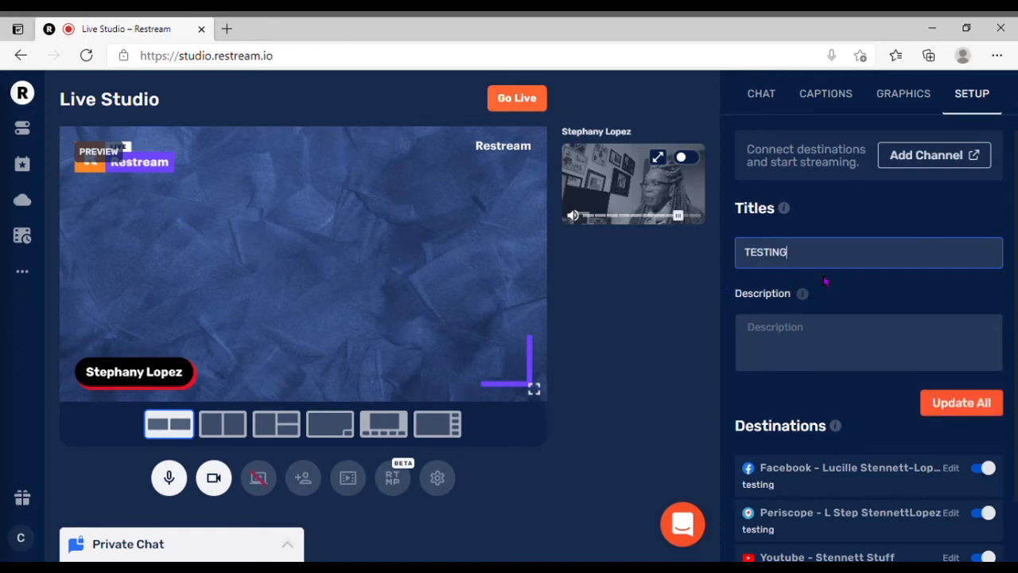
left_click(962, 404)
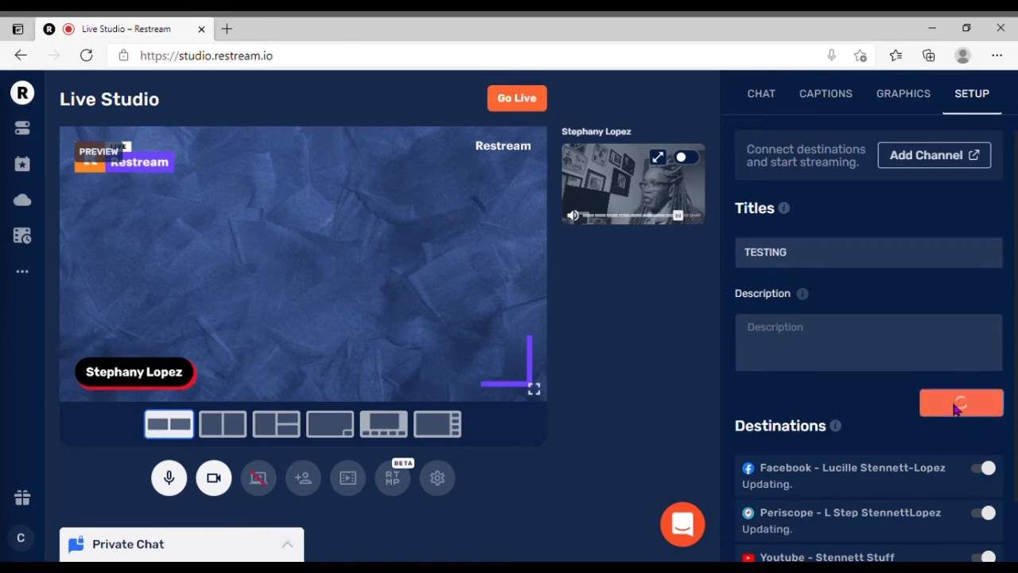
left_click(762, 345)
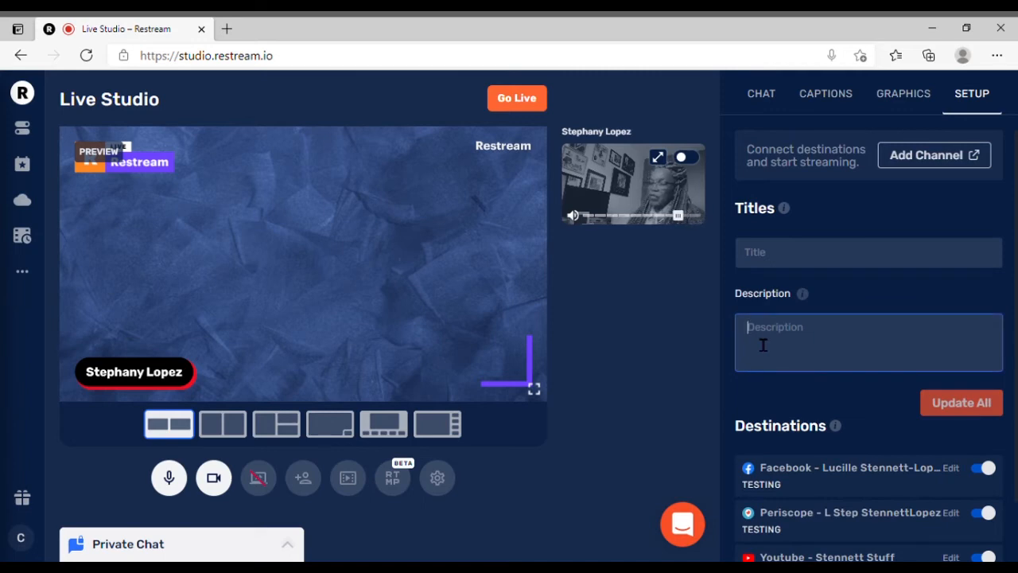
type("R")
key("BackSpace")
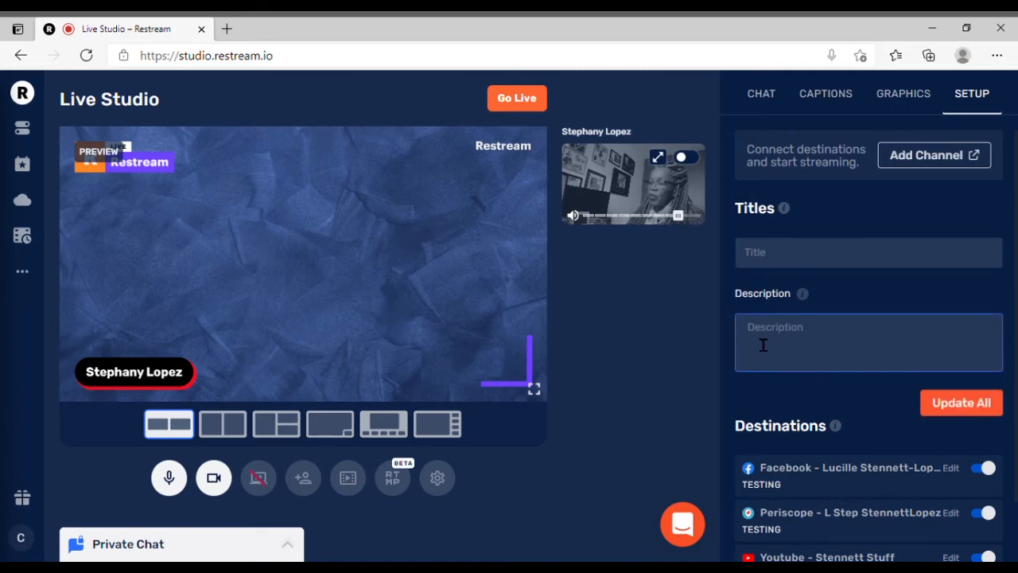
Put the host's feed on air, briefly add the second participant's feed, and take both feeds off air.
left_click(703, 163)
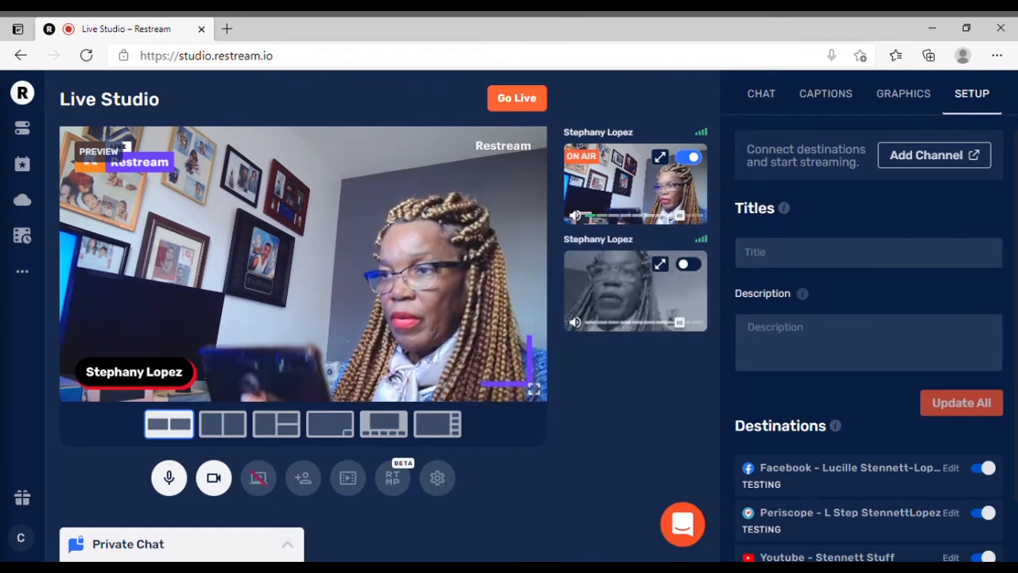
left_click(690, 264)
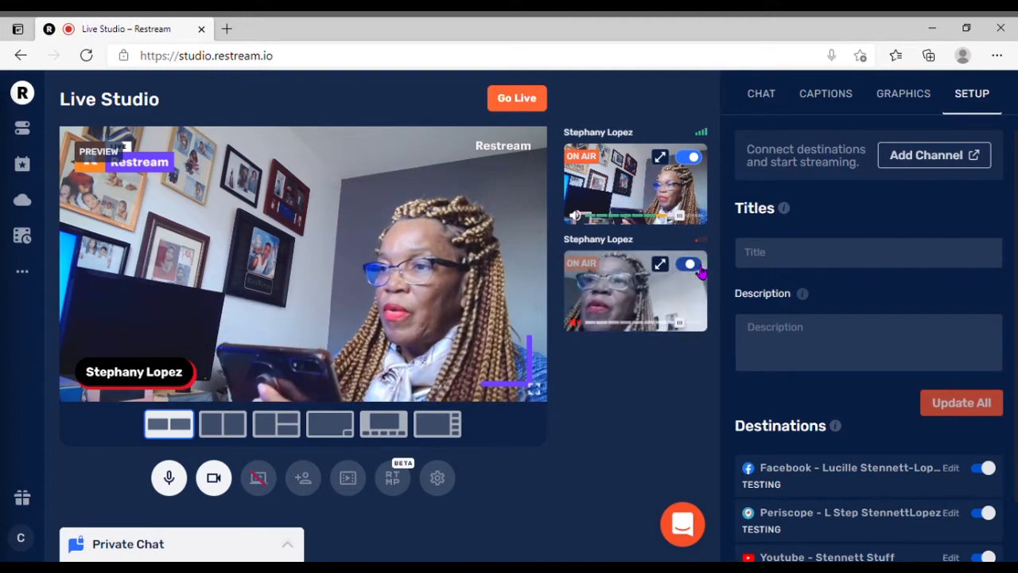
left_click(689, 265)
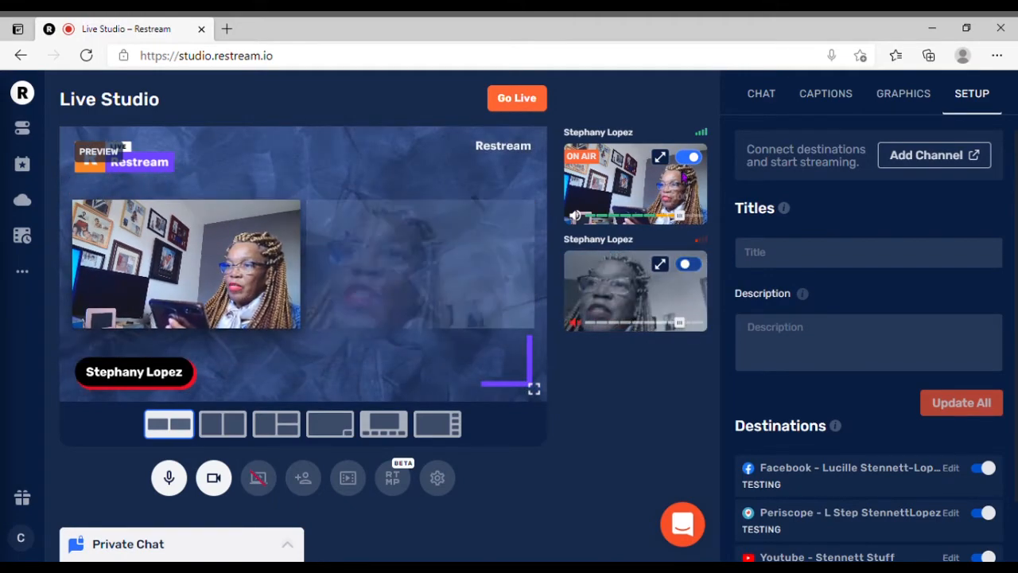
left_click(689, 158)
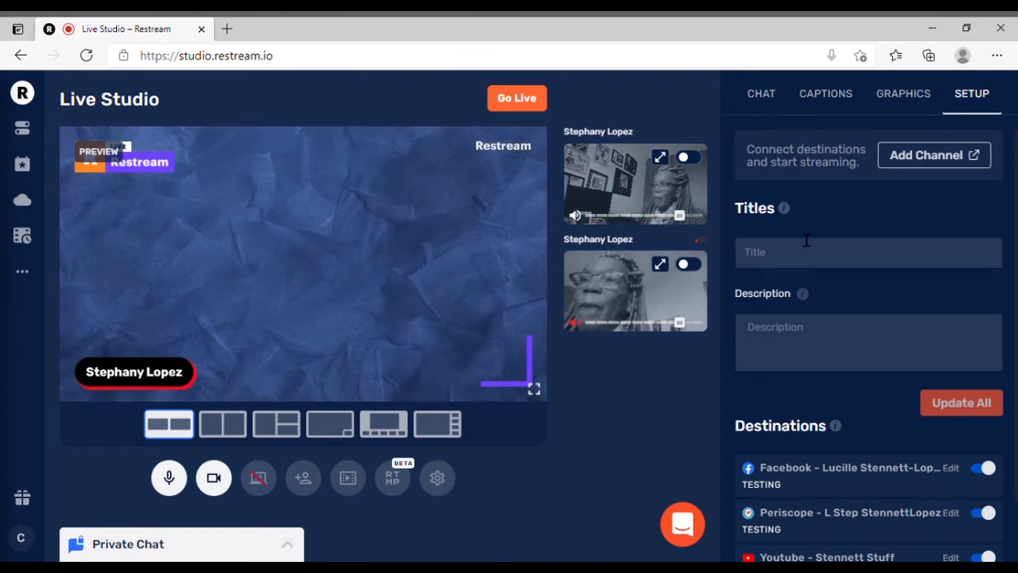
Play the 00:29 countdown video clip and put both participants' feeds on air while it runs.
left_click(903, 93)
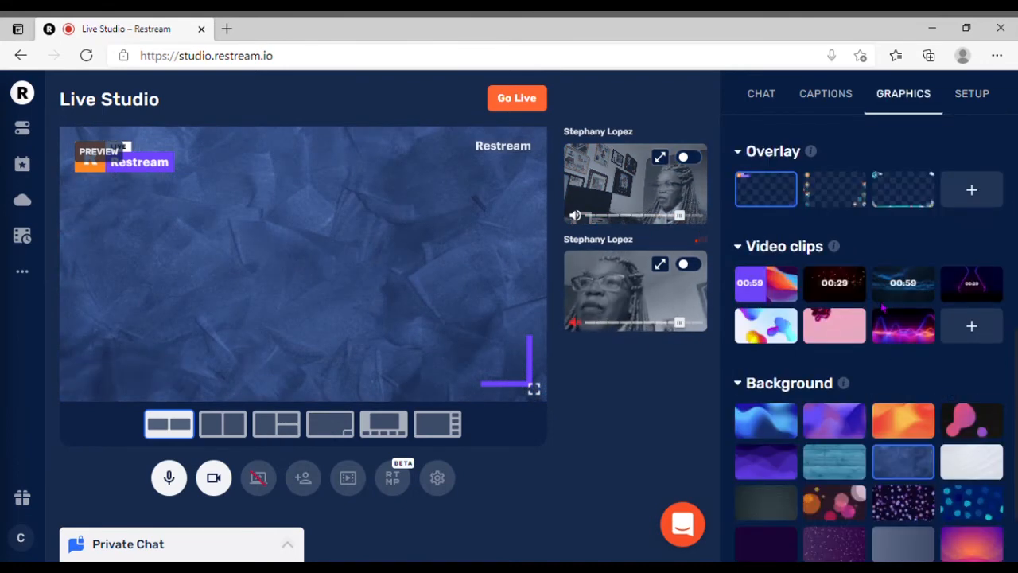
mouse_move(840, 296)
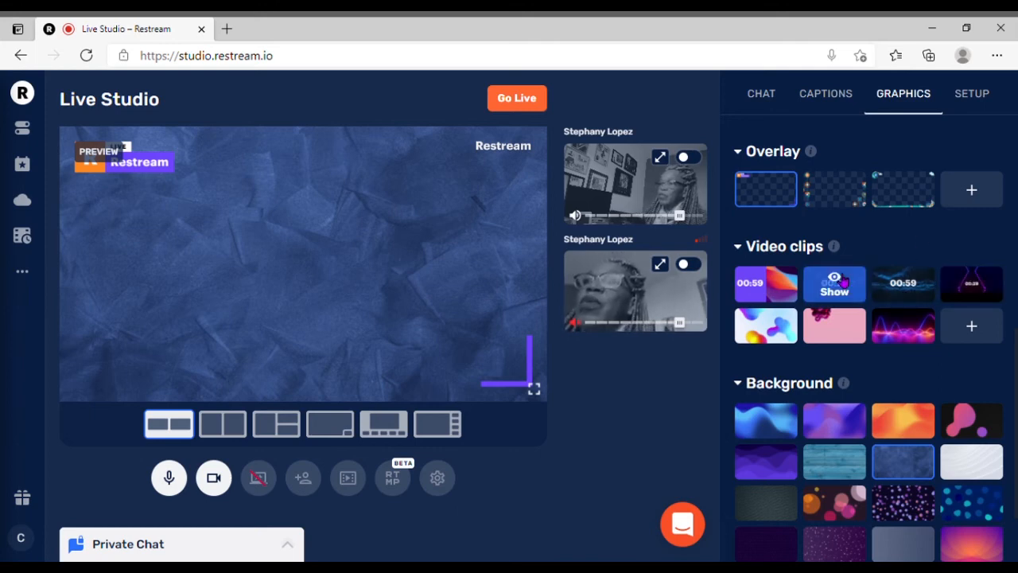
left_click(835, 283)
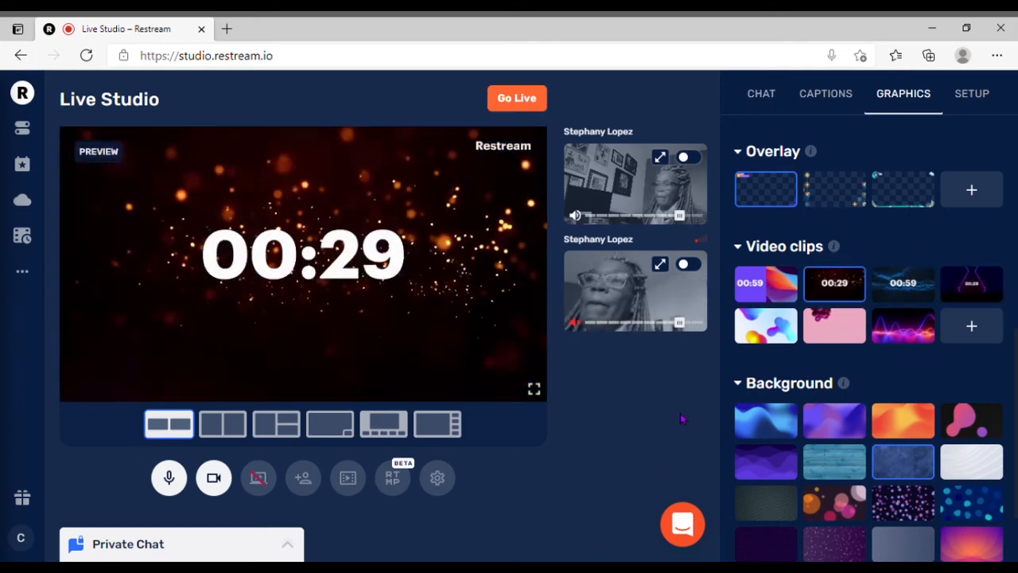
left_click(689, 264)
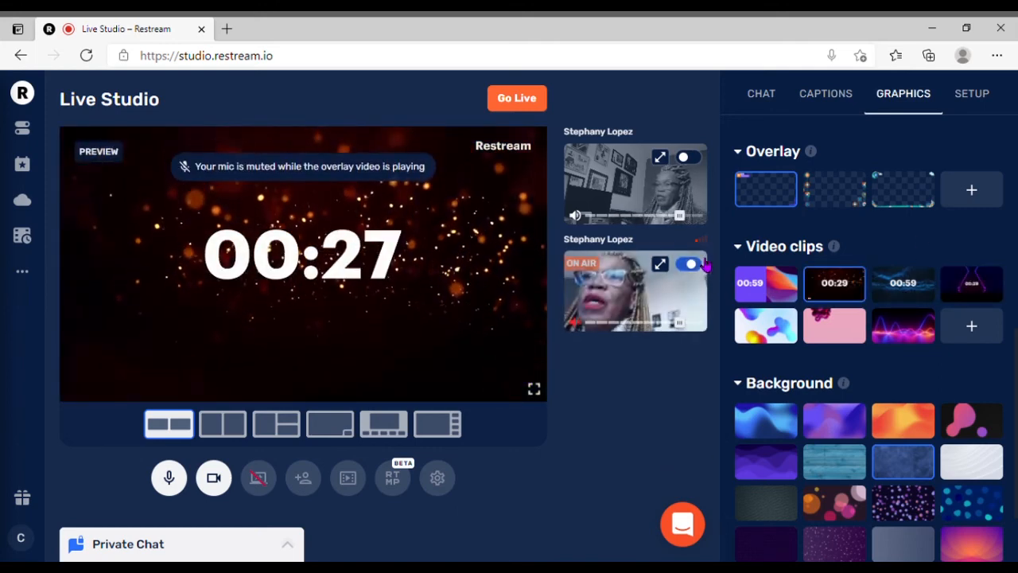
left_click(689, 156)
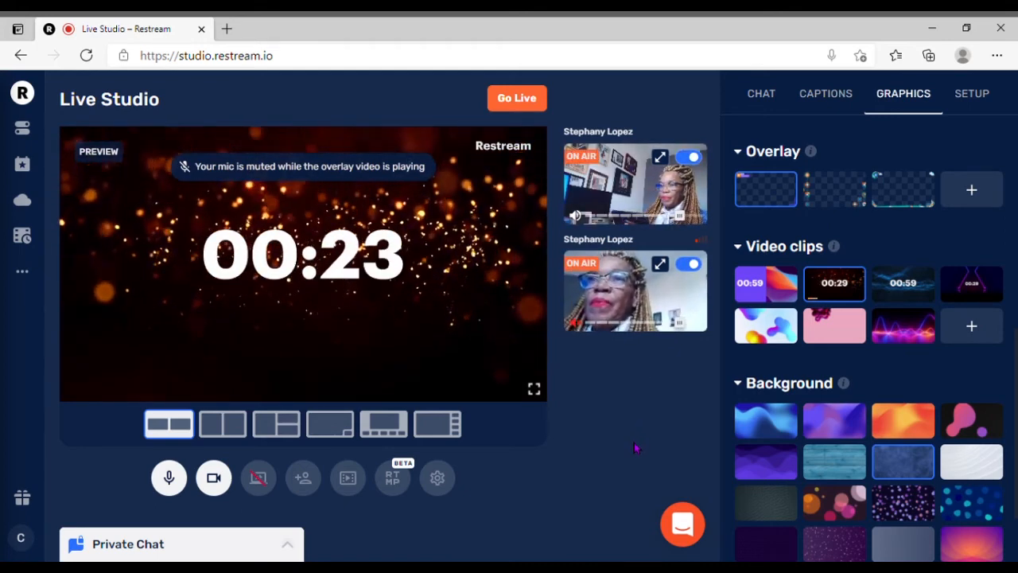
Switch the second participant's feed off and on air again, and take the host's feed off air.
left_click(686, 264)
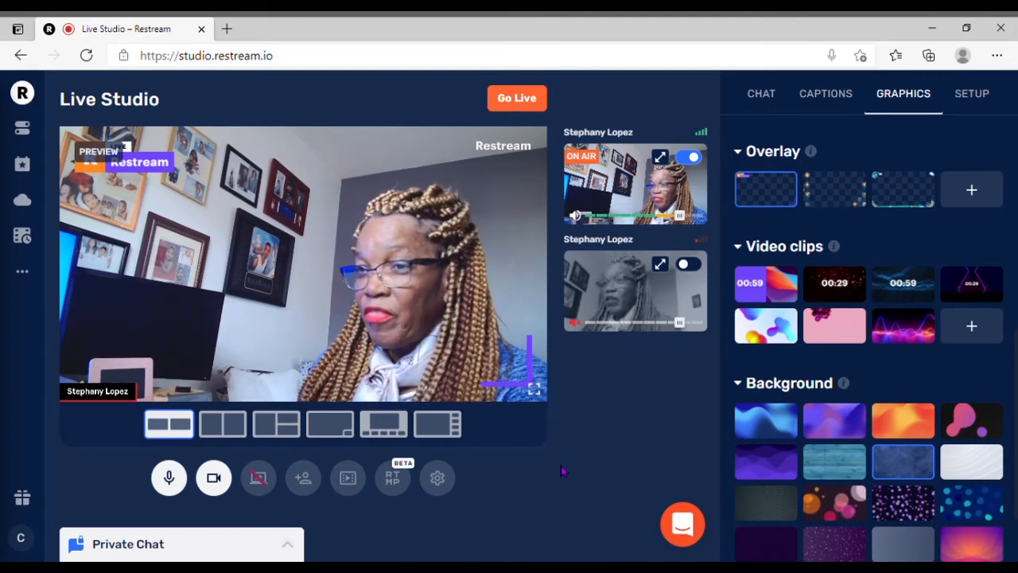
left_click(689, 265)
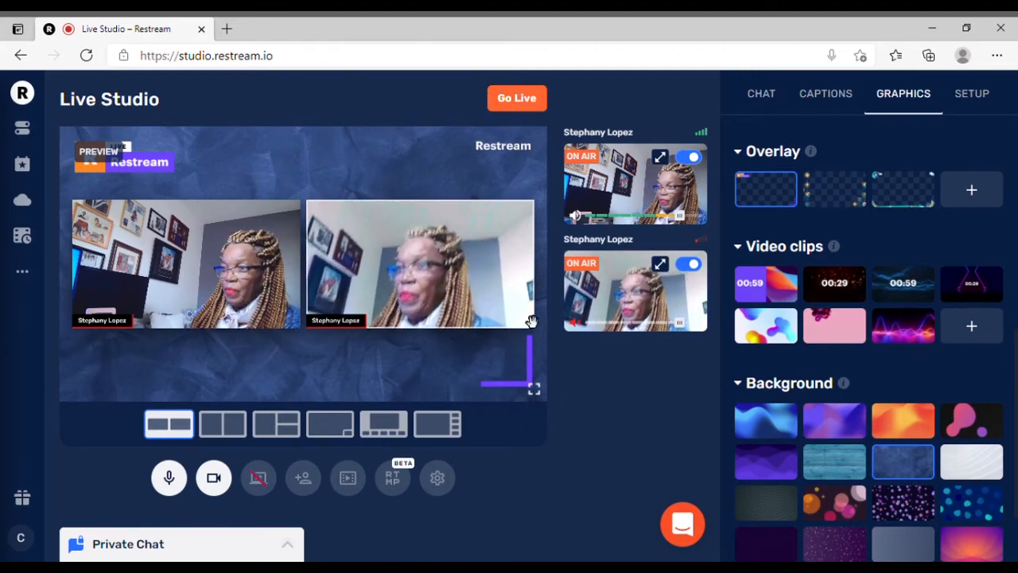
left_click(689, 159)
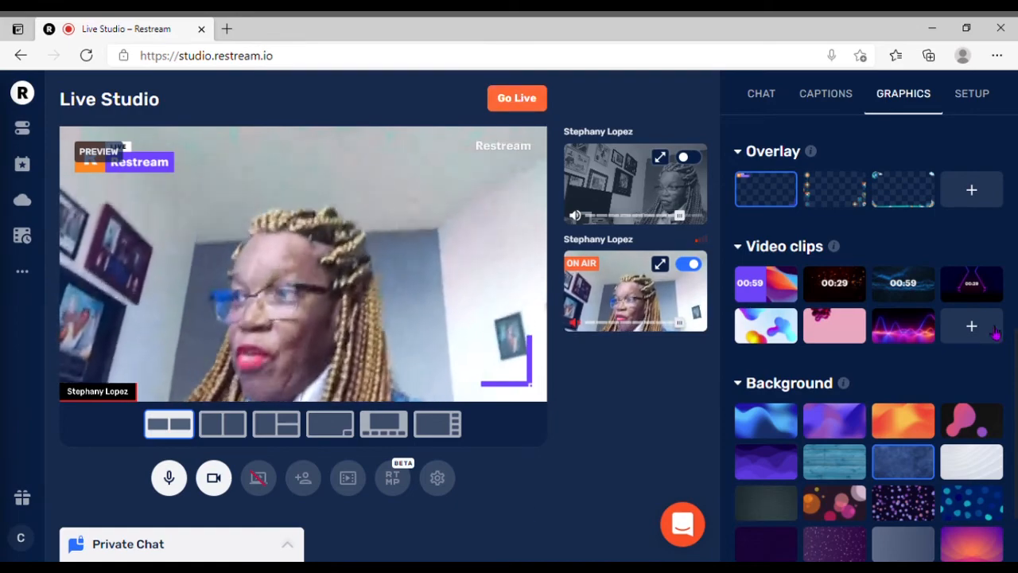
Turn off the Facebook and Periscope destinations in the stream setup.
left_click(984, 99)
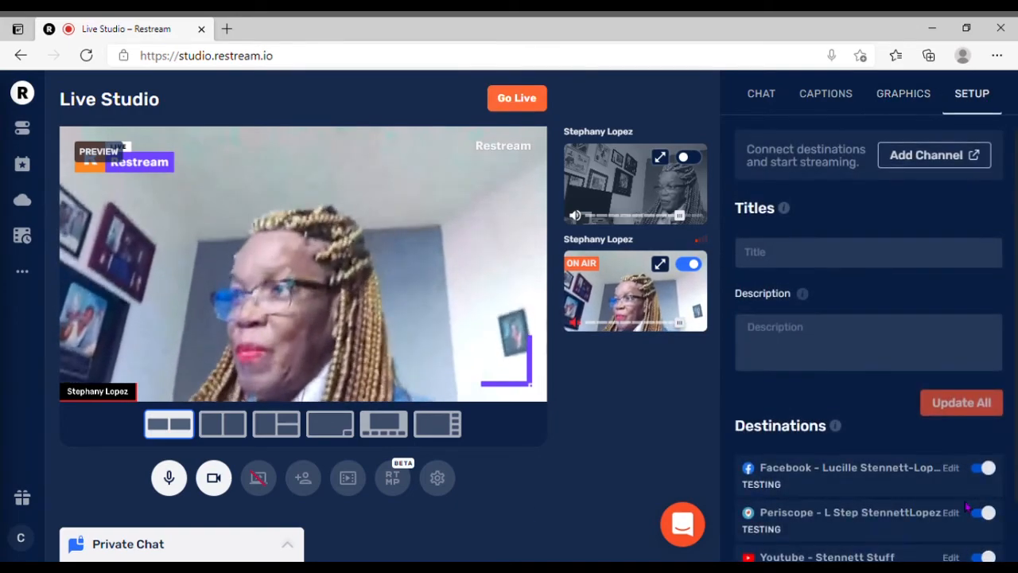
left_click(983, 470)
left_click(984, 513)
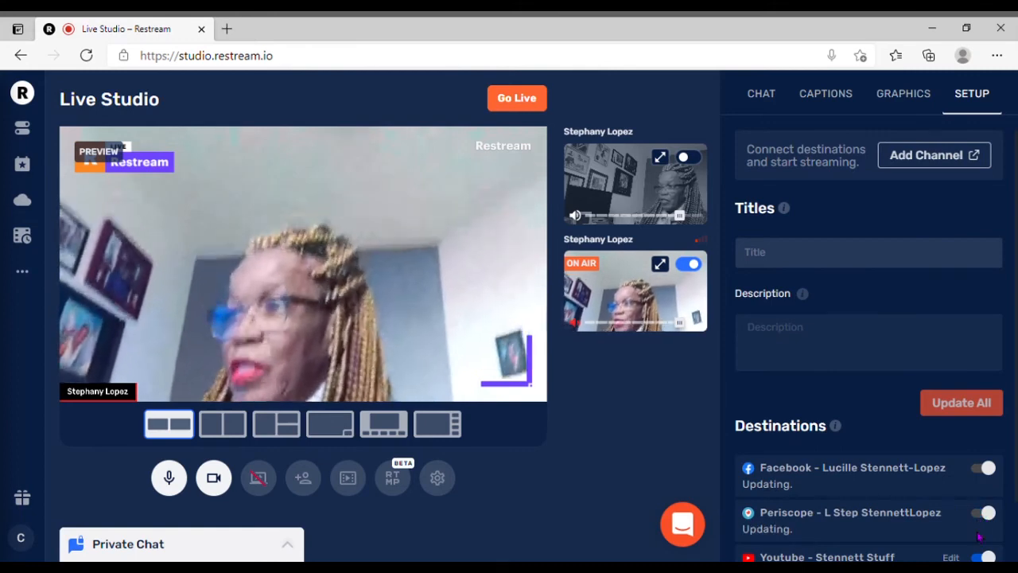